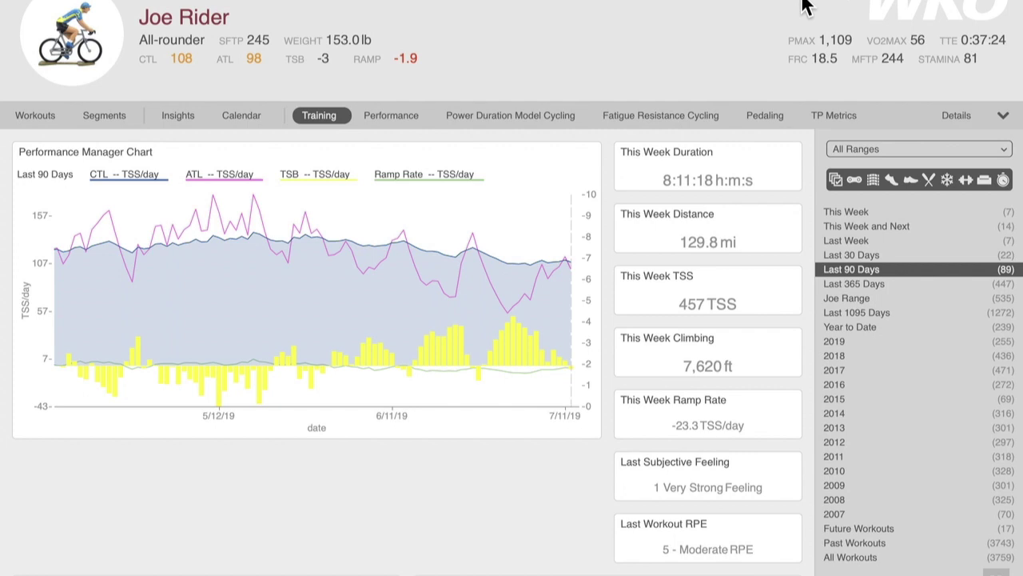
- Review the application preferences for units, week start, default view and TrainingPeaks download, then close them
key(super+comma)
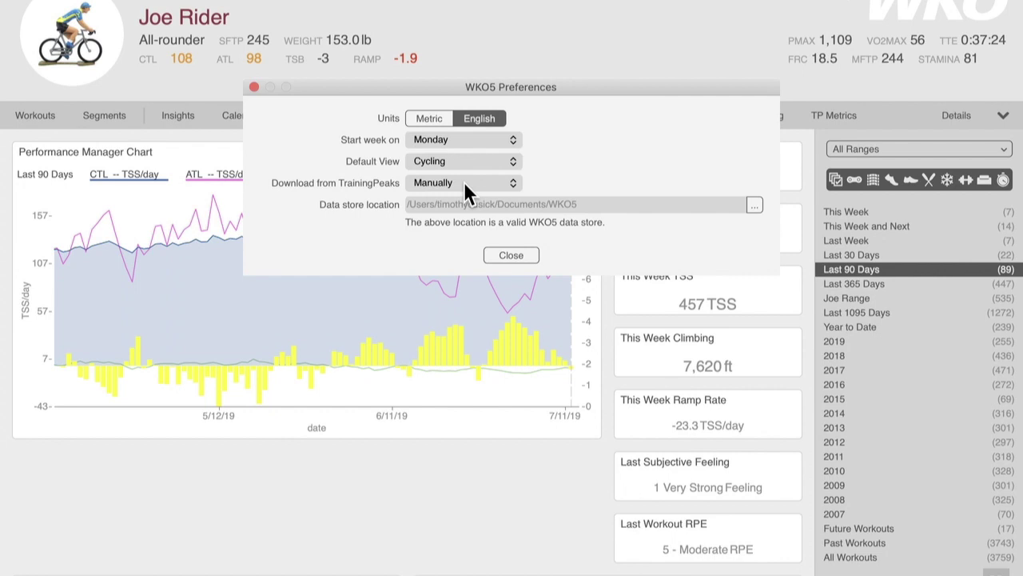
click(255, 87)
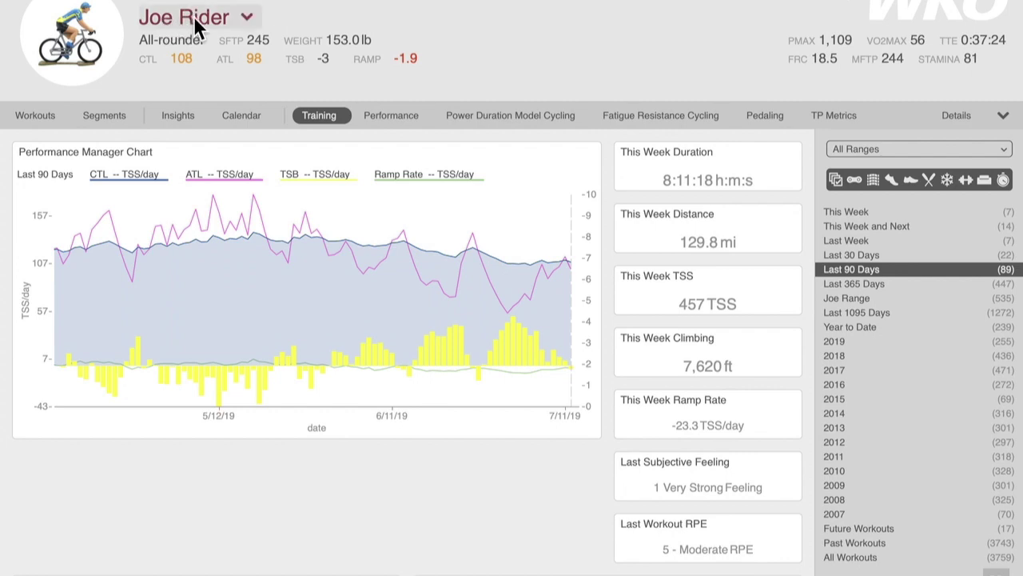
- Change the athlete list filter from the Test group to All Athletes
click(248, 18)
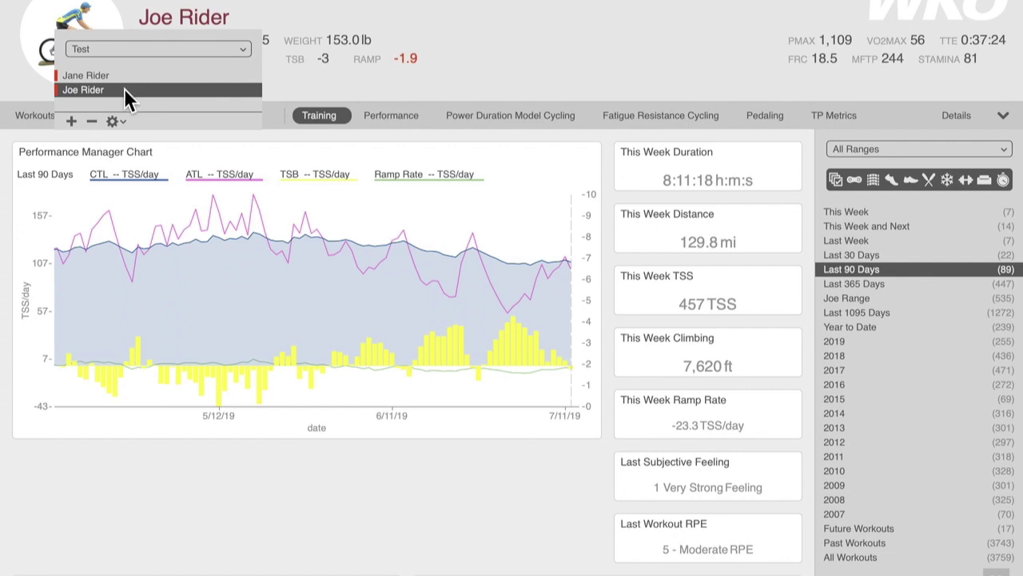
click(241, 48)
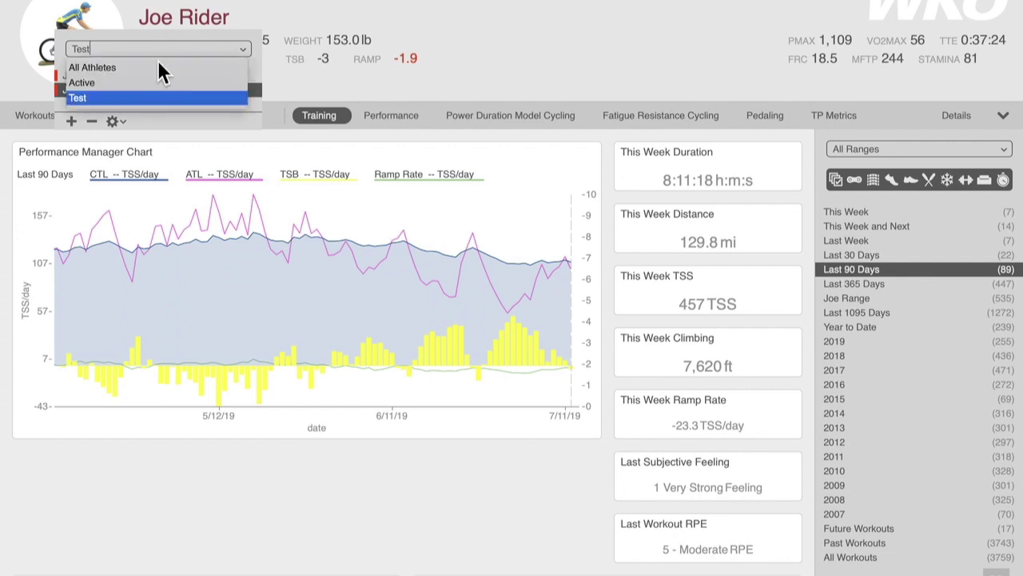
click(105, 67)
click(107, 70)
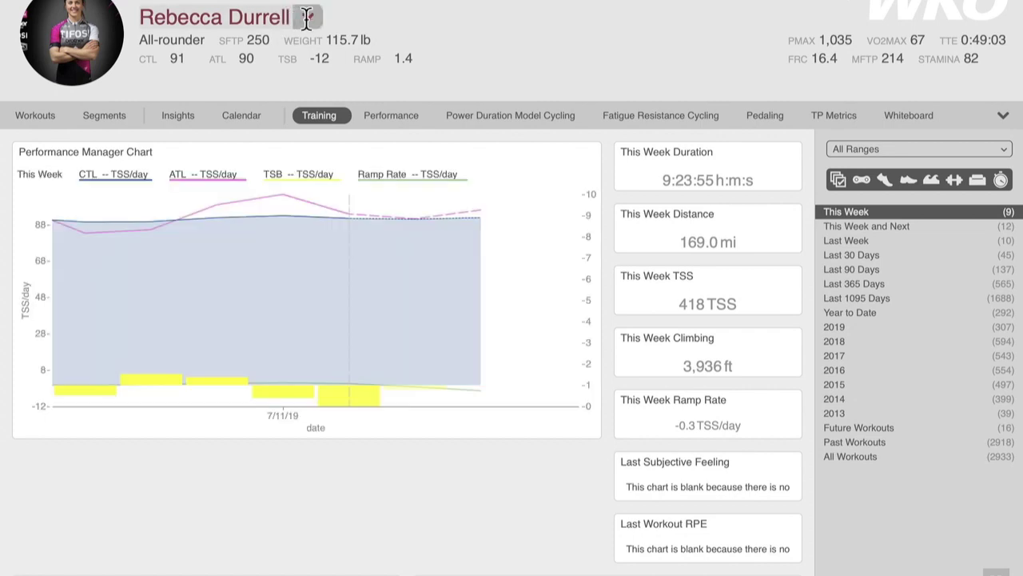
- Check the available groups in the athlete list, keep All Athletes, and switch to the last listed athlete
click(306, 17)
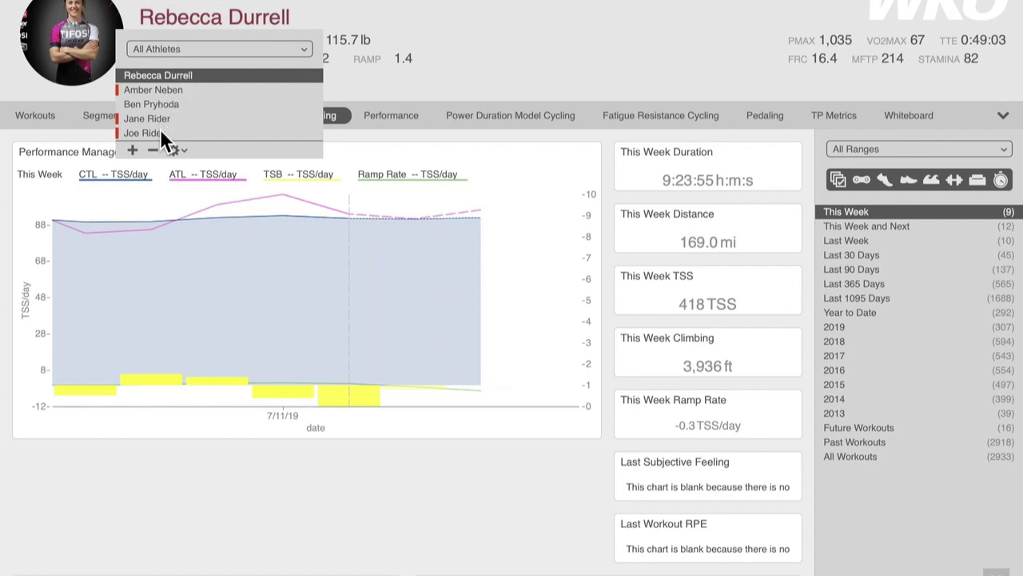
click(302, 50)
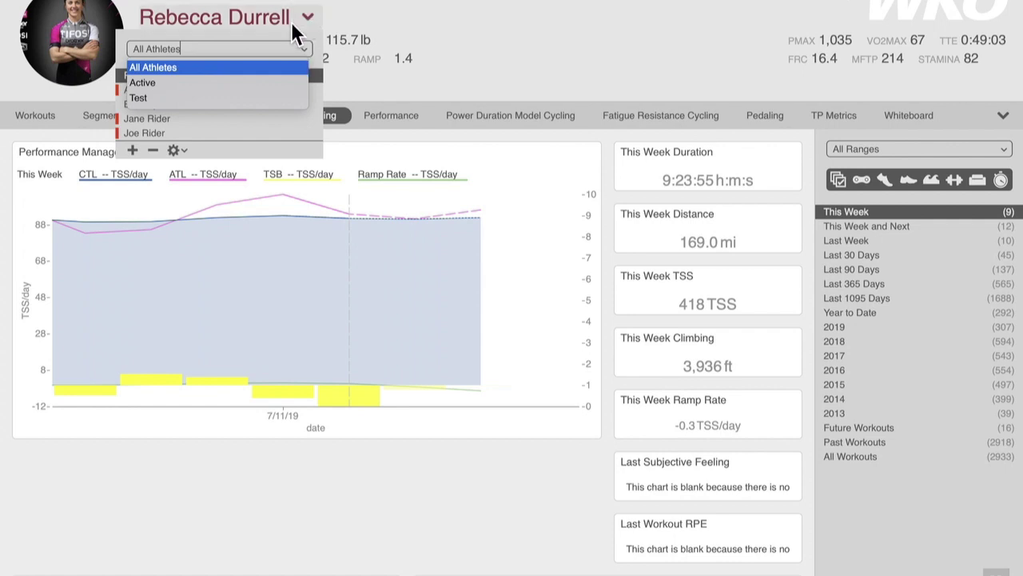
click(431, 20)
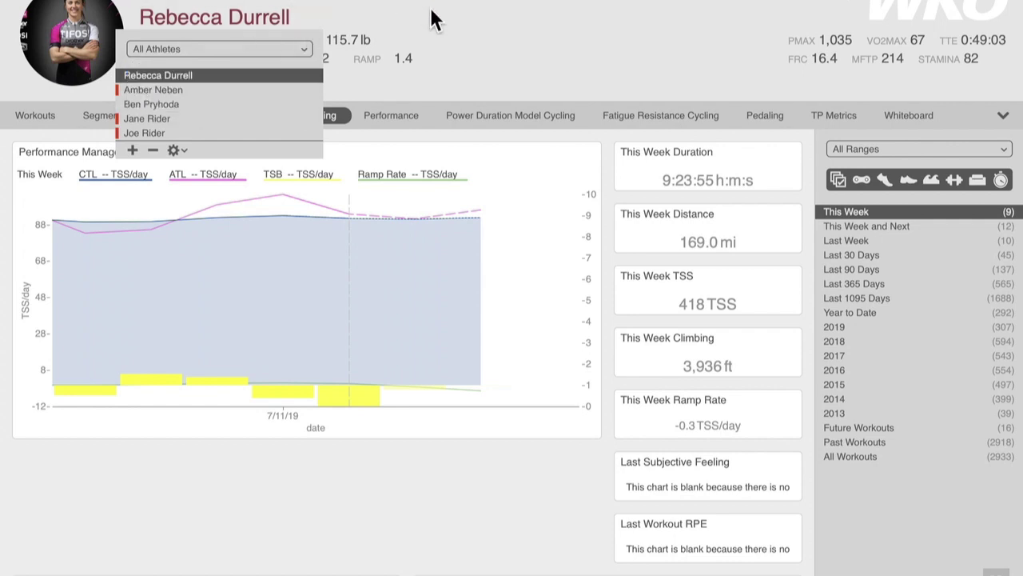
click(155, 132)
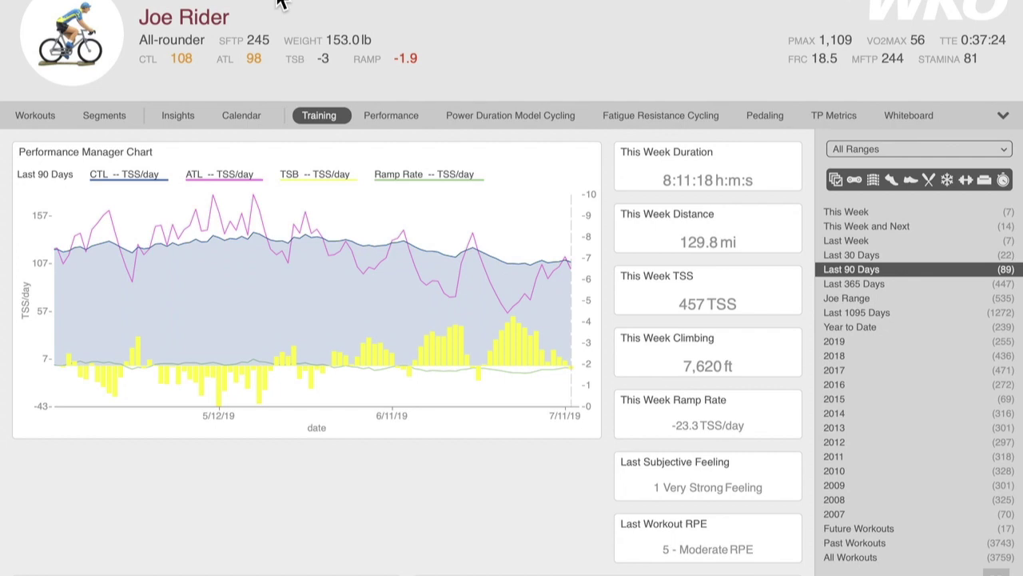
- Open the current athlete's details, then collapse and re-expand the Metrics section
click(179, 24)
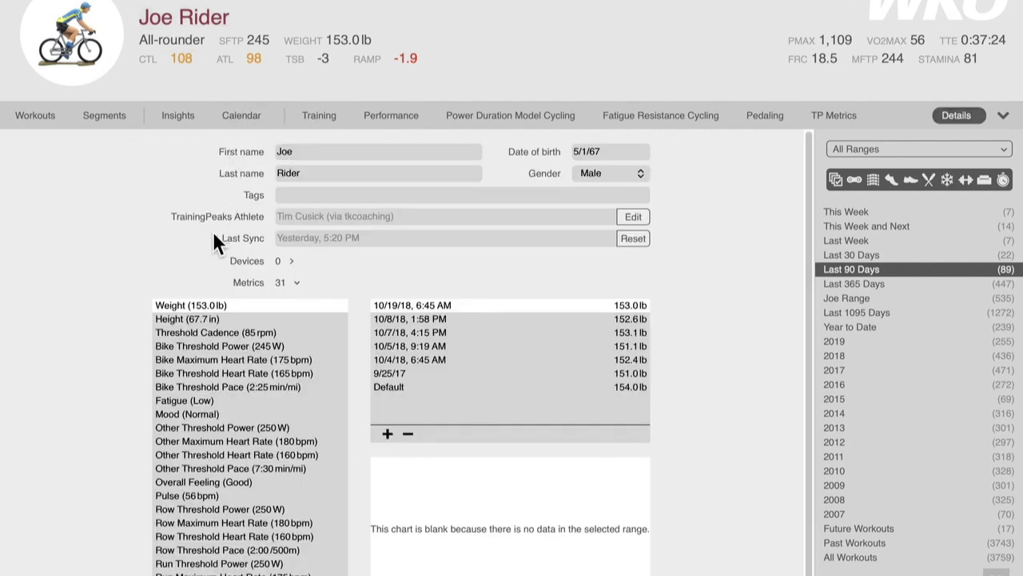
click(297, 283)
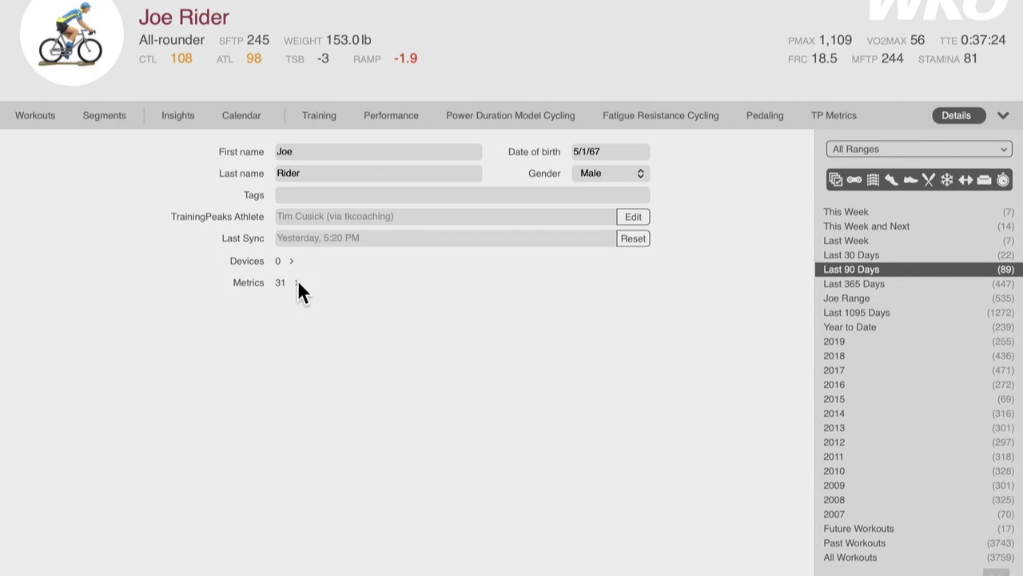
click(297, 283)
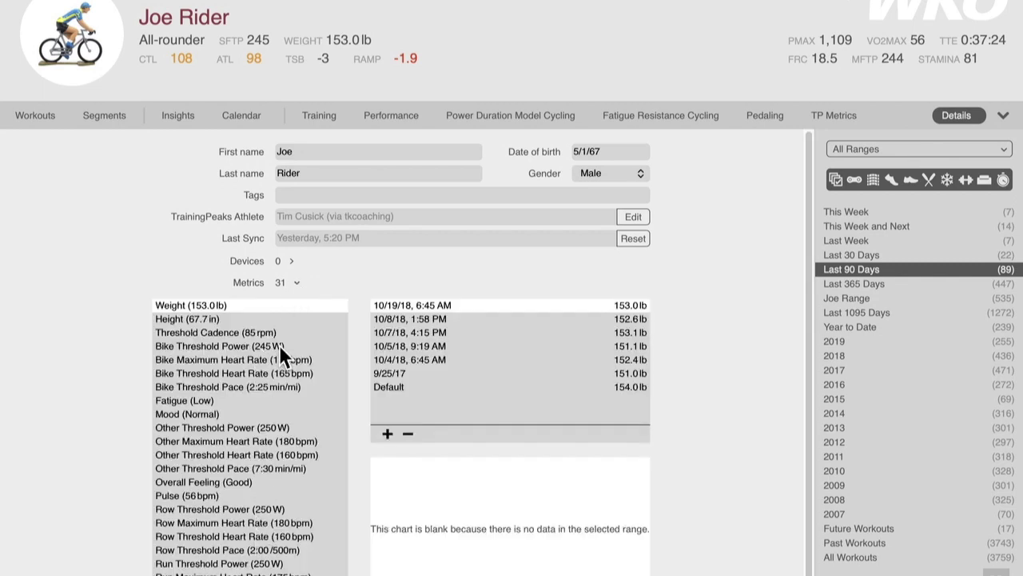
- Add the tag Test to the athlete's details
click(294, 198)
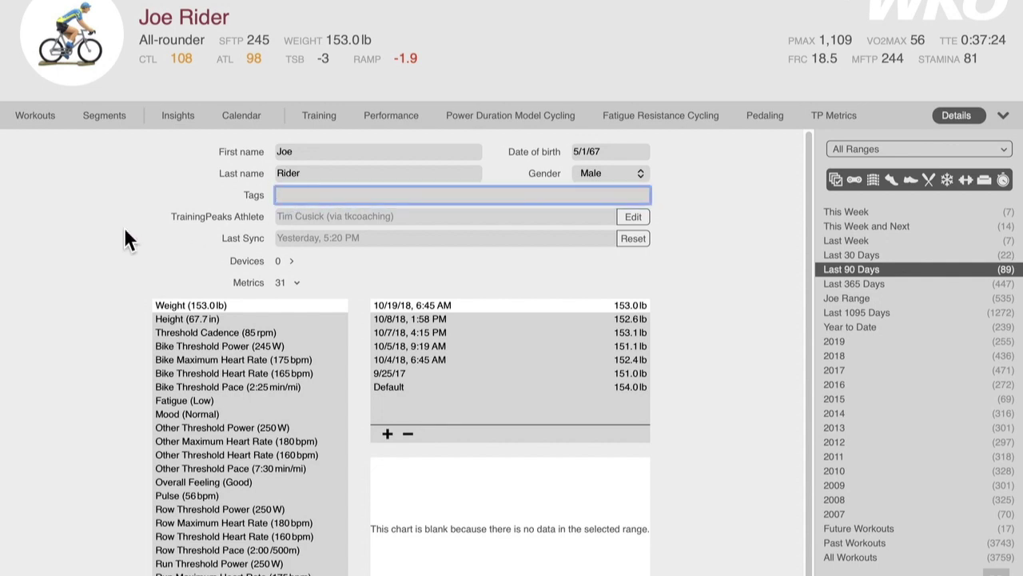
text(Test)
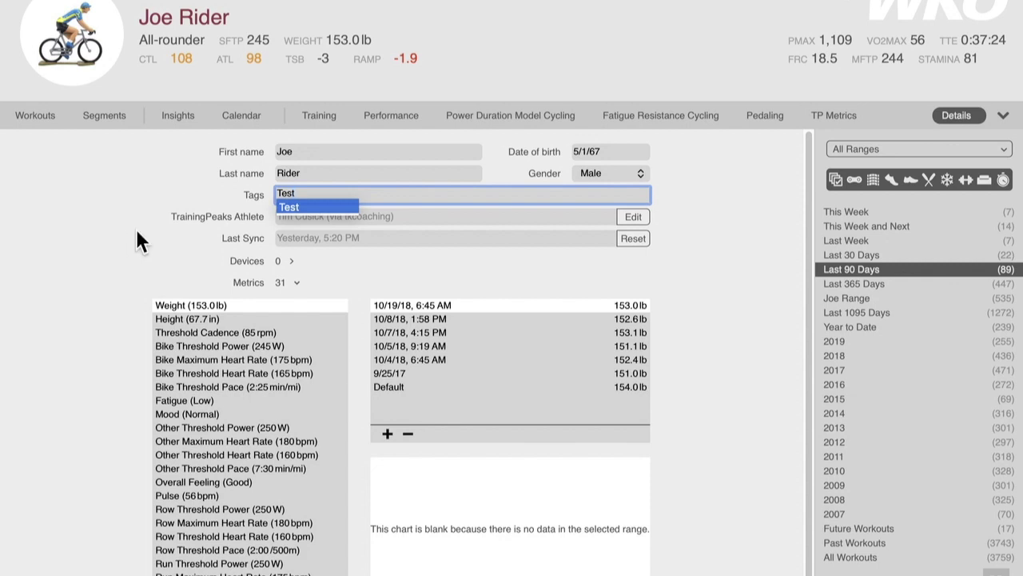
key(Return)
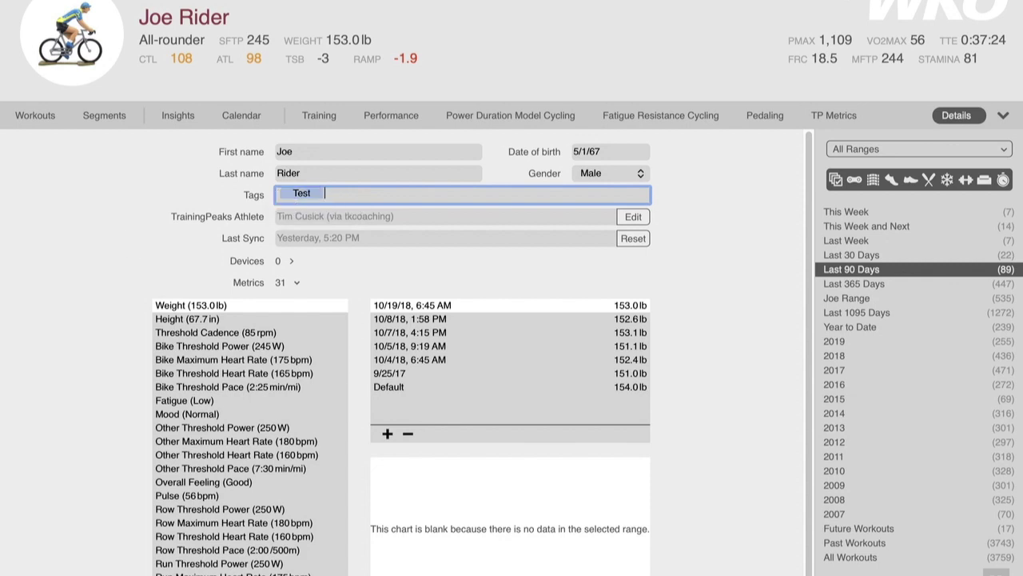
click(292, 171)
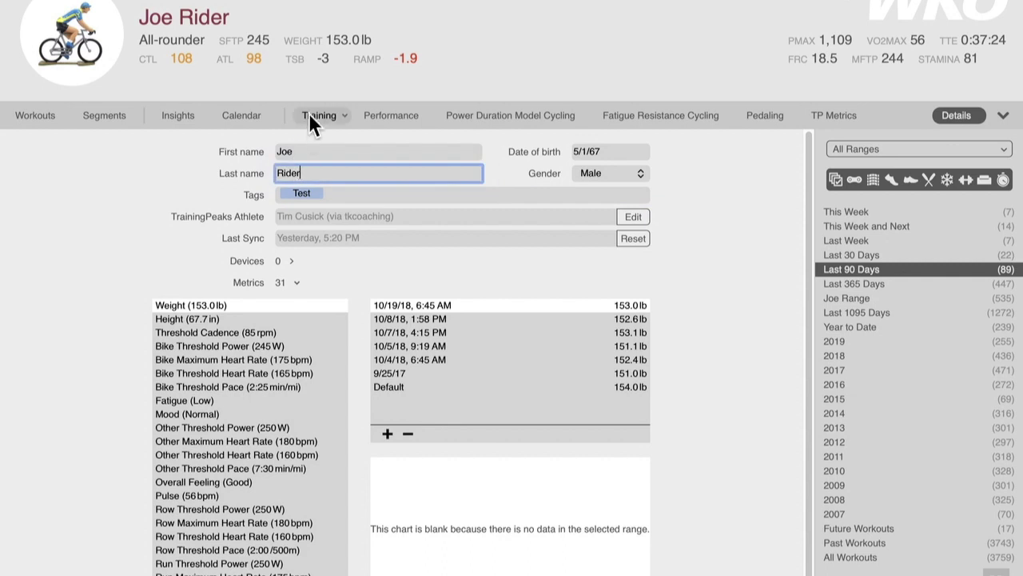
- Return to the Training dashboard and filter the athlete list to the Test group
click(318, 110)
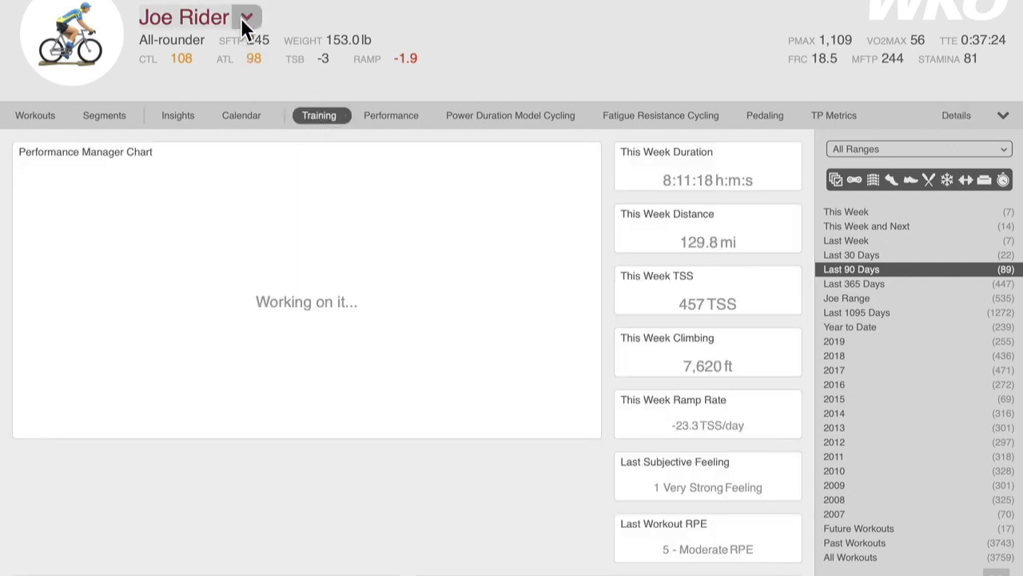
click(245, 18)
click(240, 50)
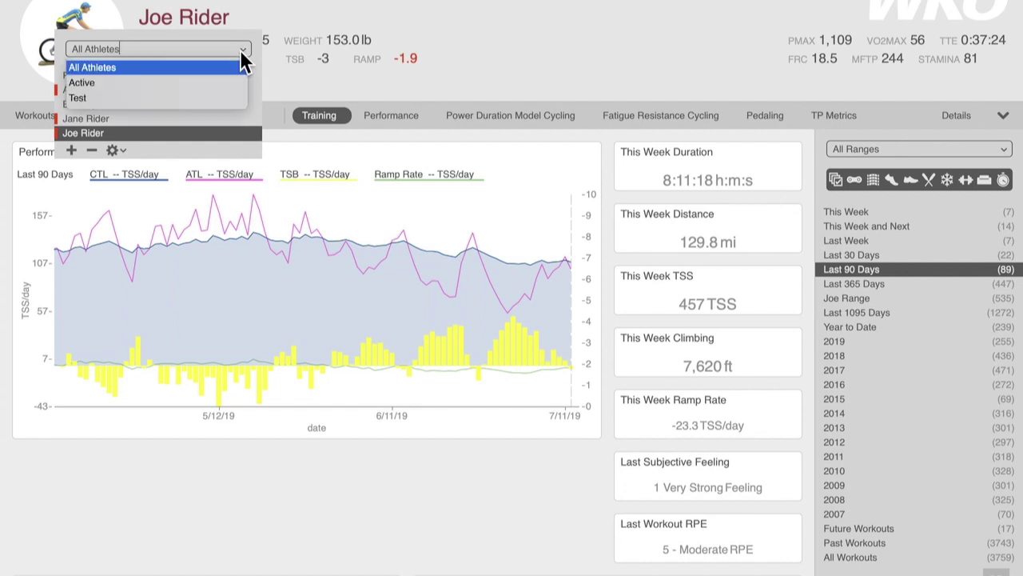
click(88, 98)
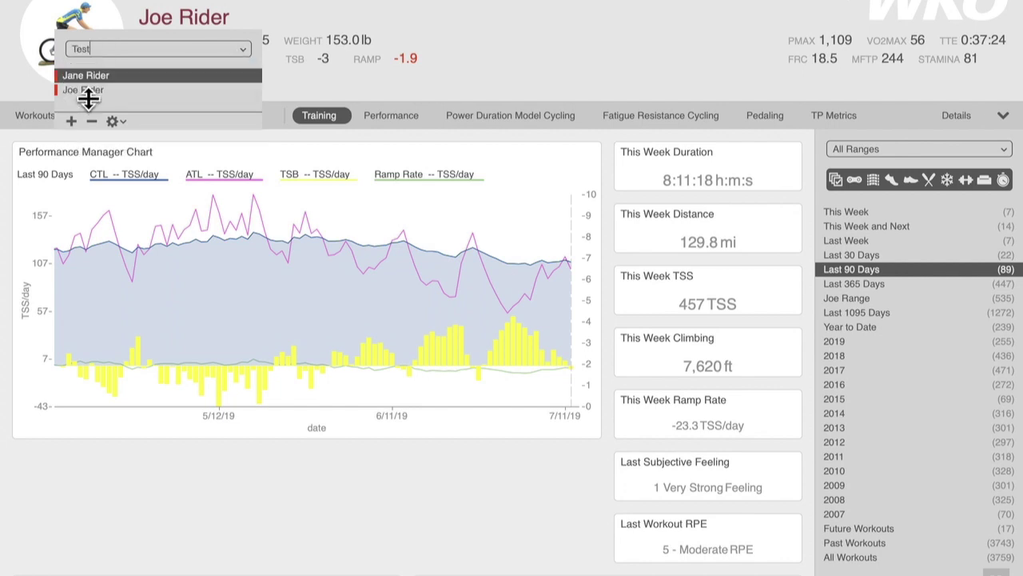
- View the first athlete in the Test group, then switch back to the second one
click(82, 75)
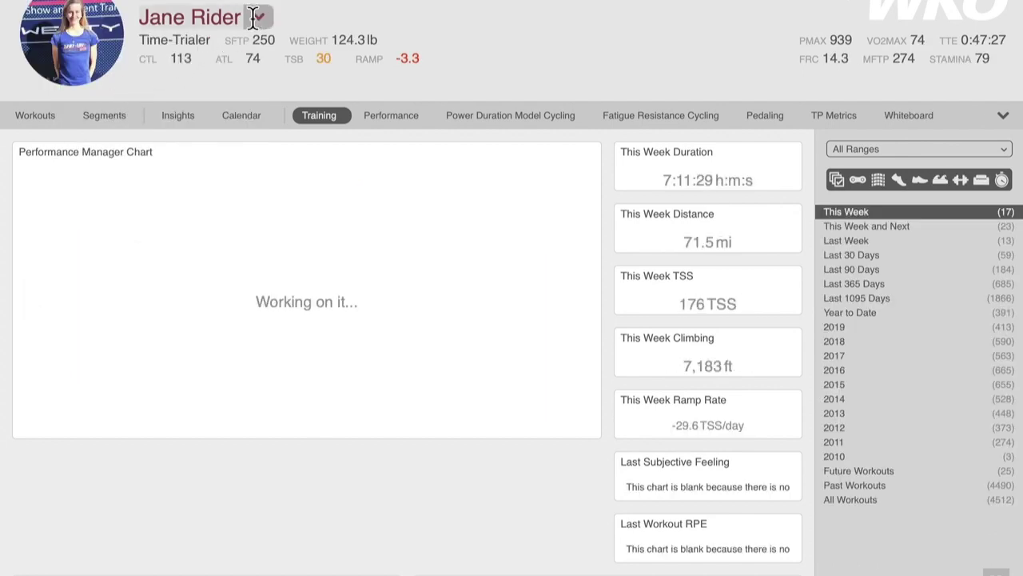
click(256, 16)
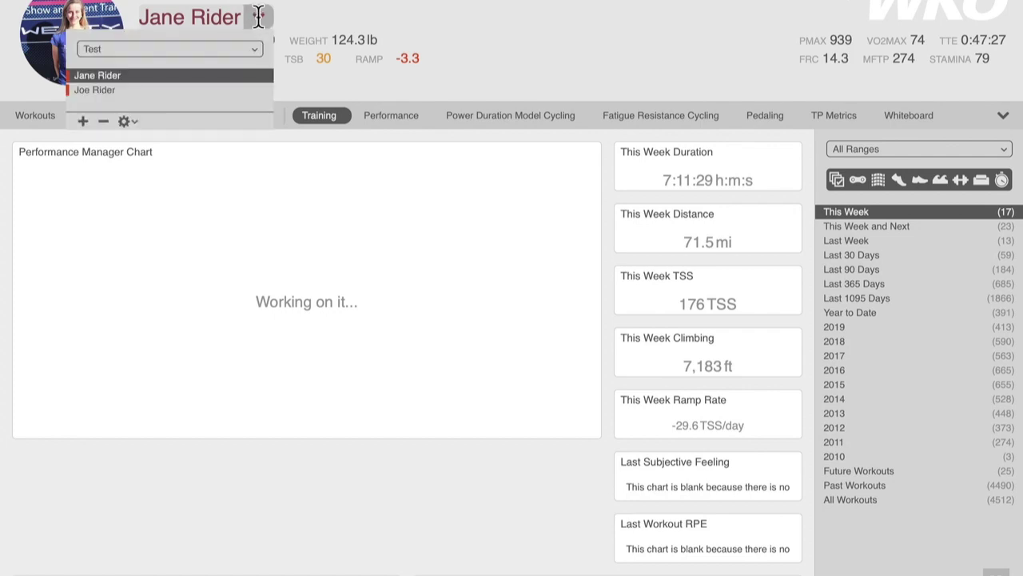
click(100, 91)
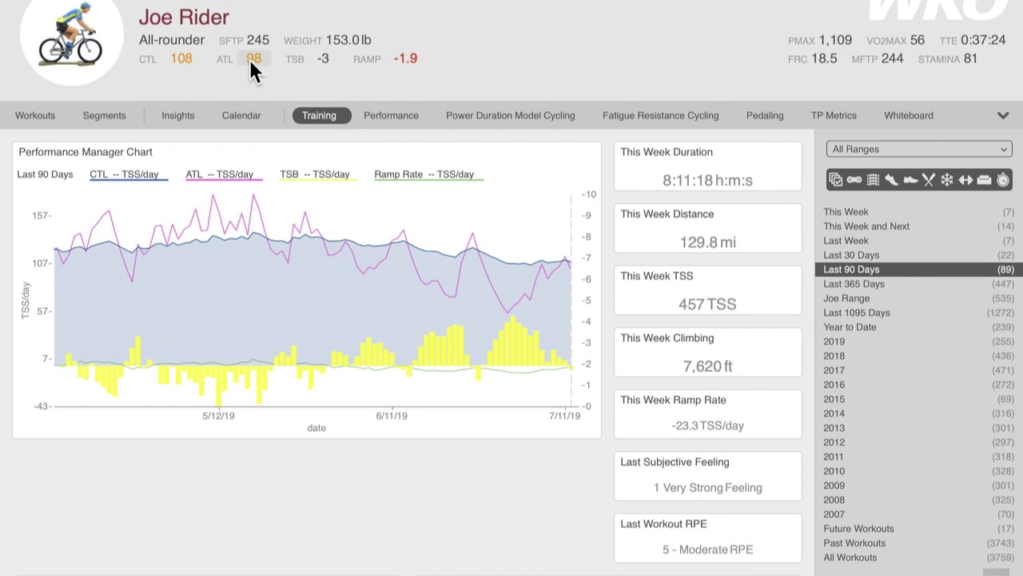
- Set the upper CTL alert limit to 105 in the CTL preferences and close them
click(183, 59)
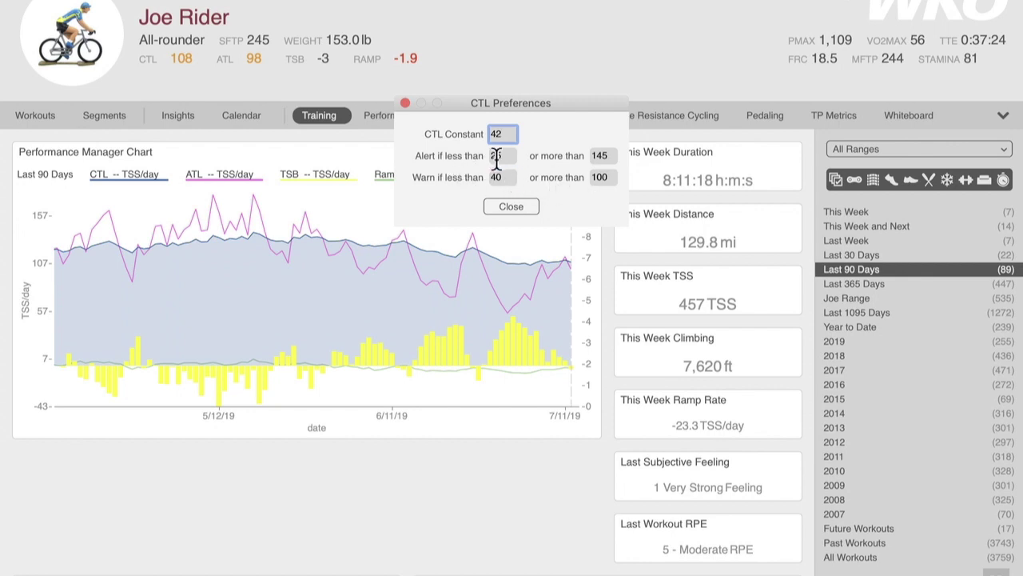
click(602, 157)
key(BackSpace)
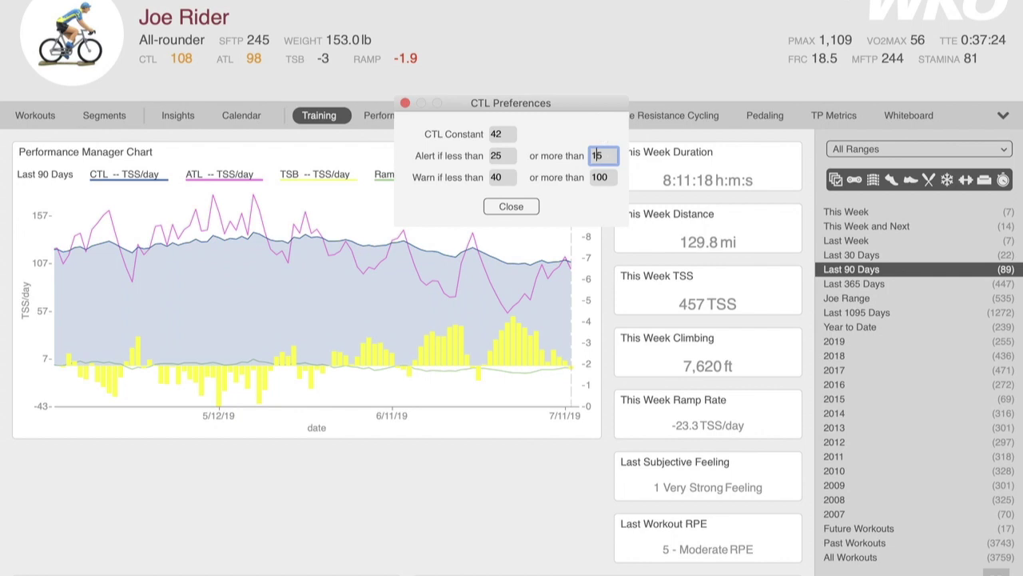
text(0)
key(Tab)
click(515, 203)
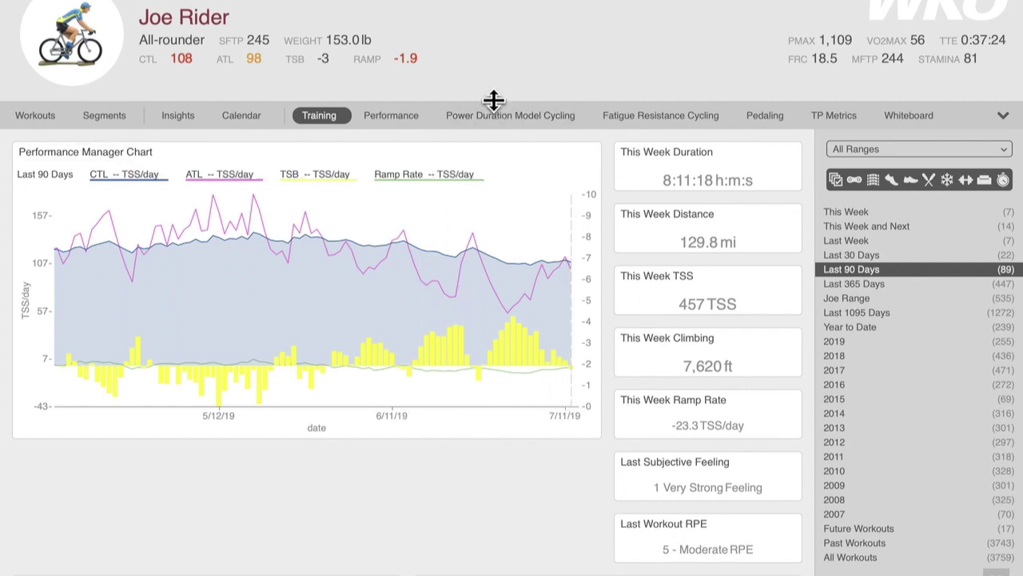
- Collapse the athlete header to give the charts more room, then restore it to full height
drag(491, 99, 488, 54)
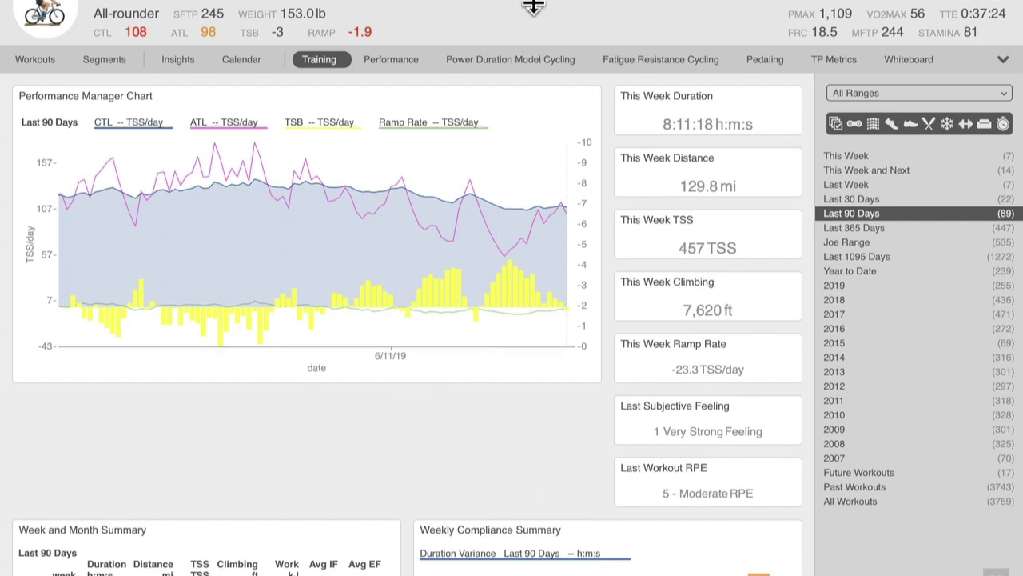
scroll(534, 6, down, 1)
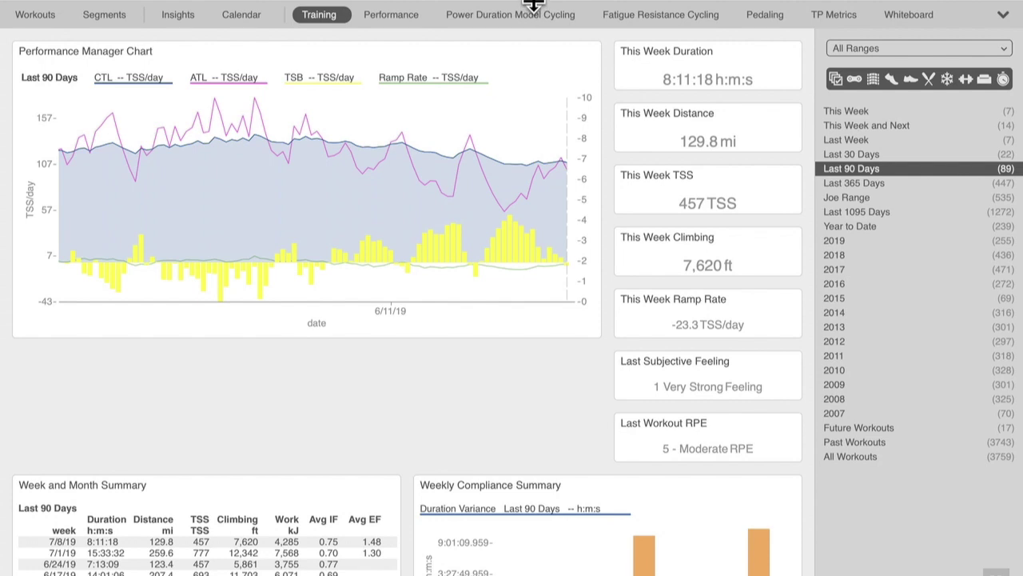
scroll(531, 72, up, 1)
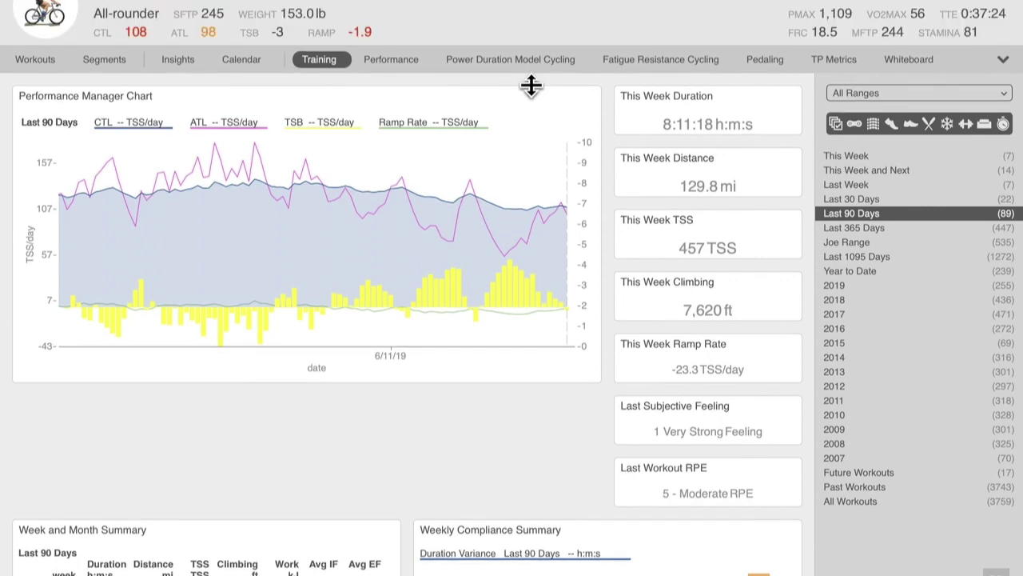
scroll(532, 85, up, 1)
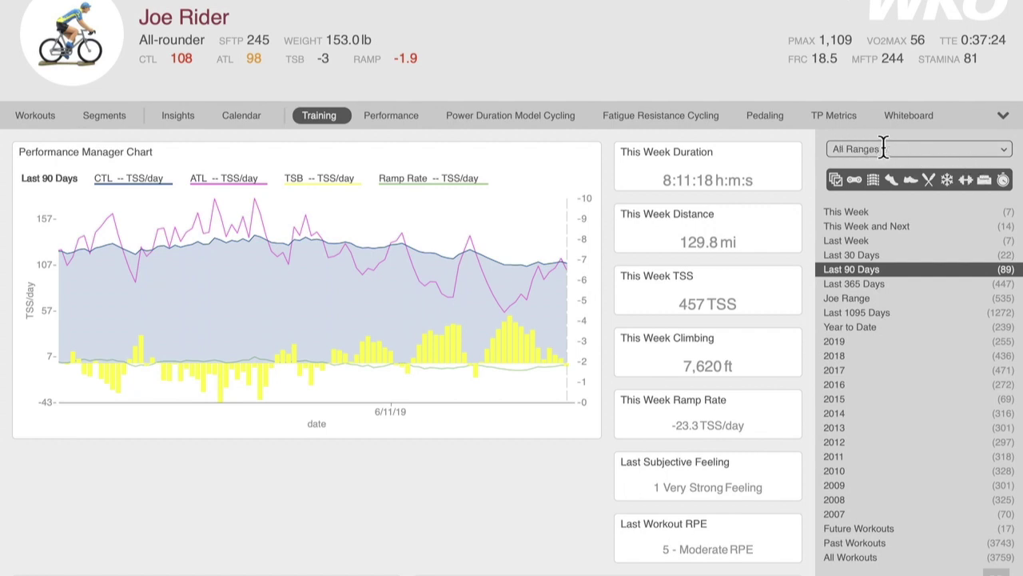
- Check the range filter options, keeping All Ranges, then exclude bike workouts from the data and include them again
click(1004, 152)
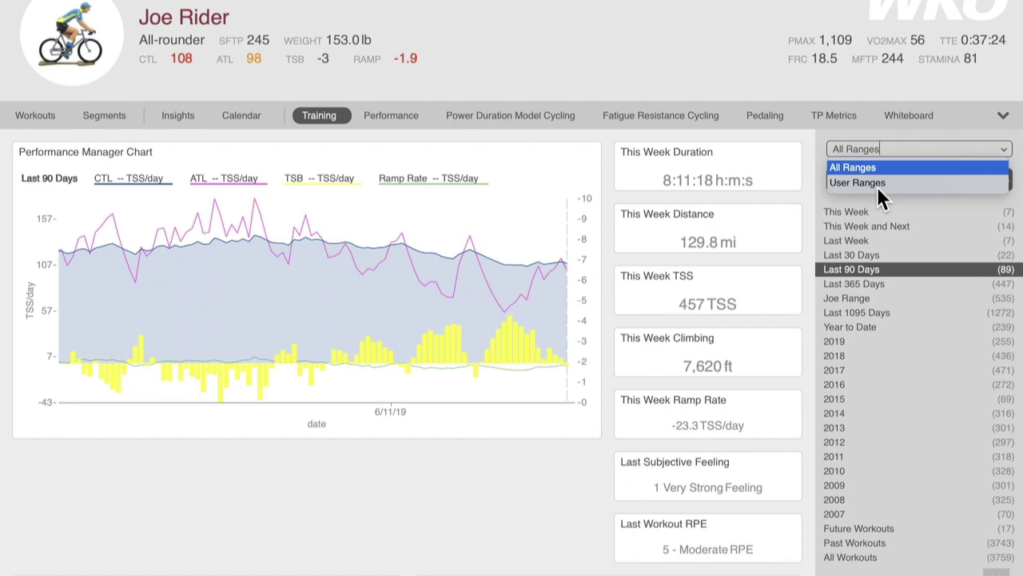
click(953, 316)
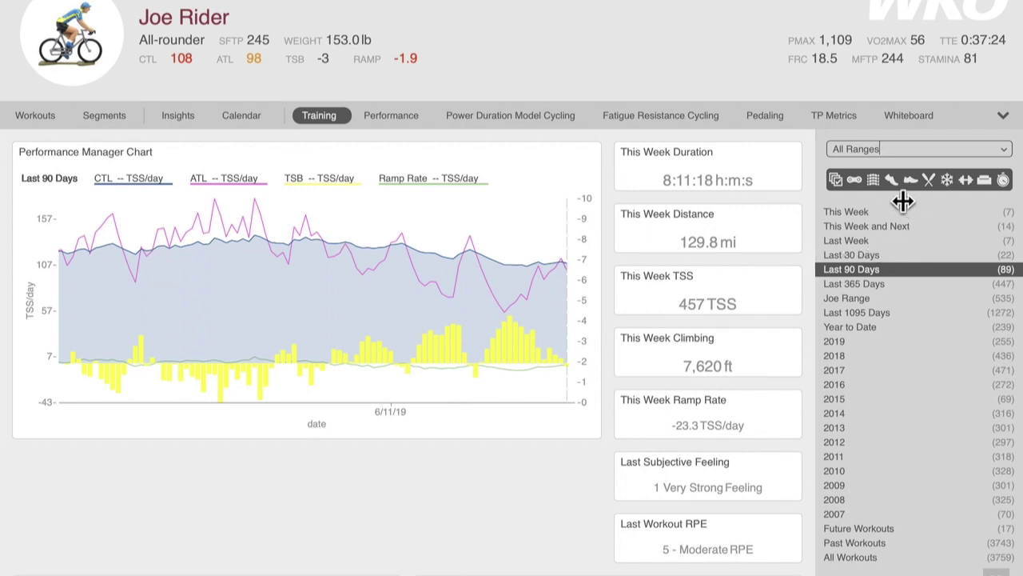
click(854, 180)
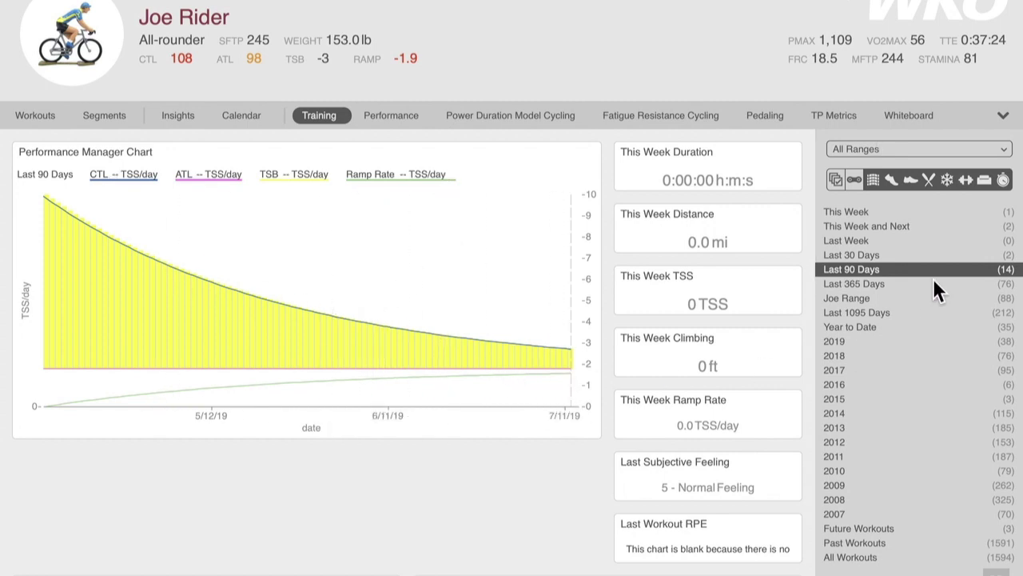
click(853, 180)
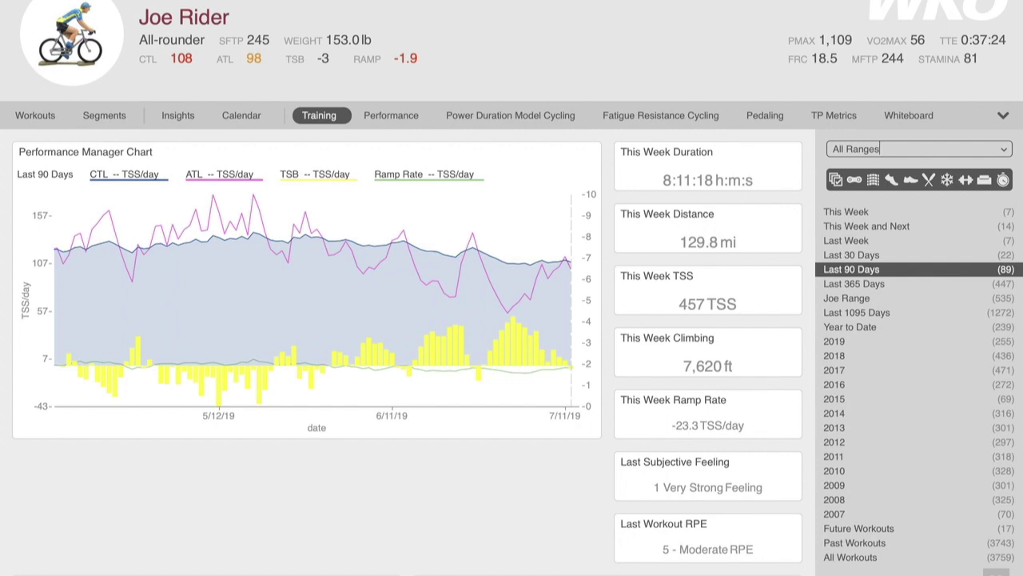
- Show the actual dates under each entry in the date range list
click(996, 572)
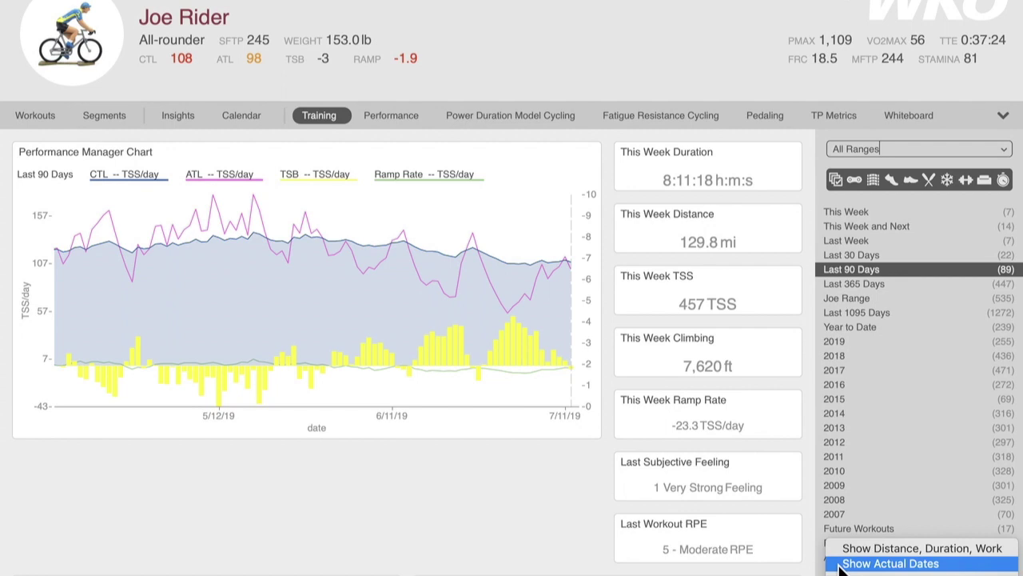
click(841, 565)
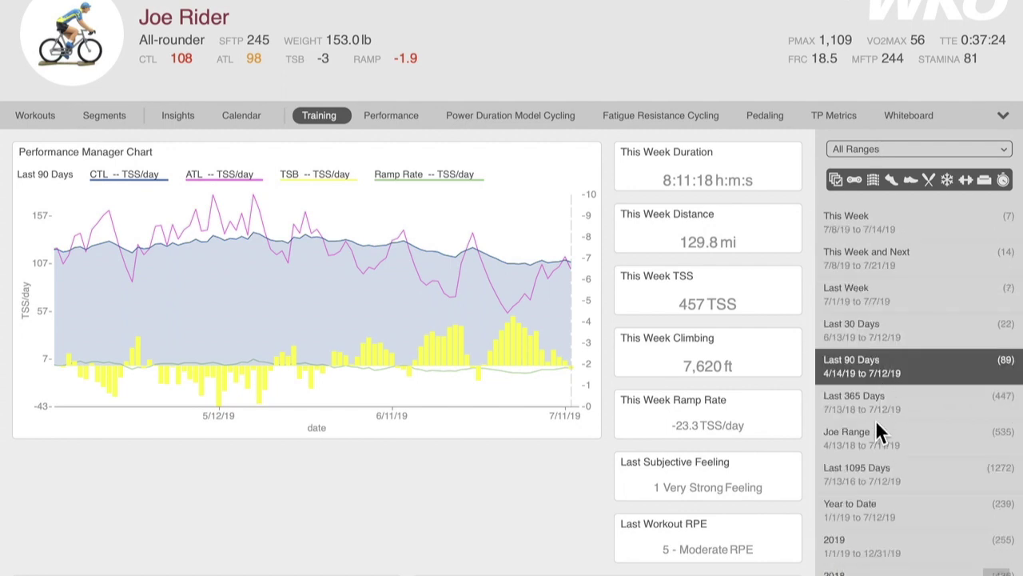
- Show distance, duration and work for the date ranges, then hide the actual dates and those metrics so only range names remain
click(998, 573)
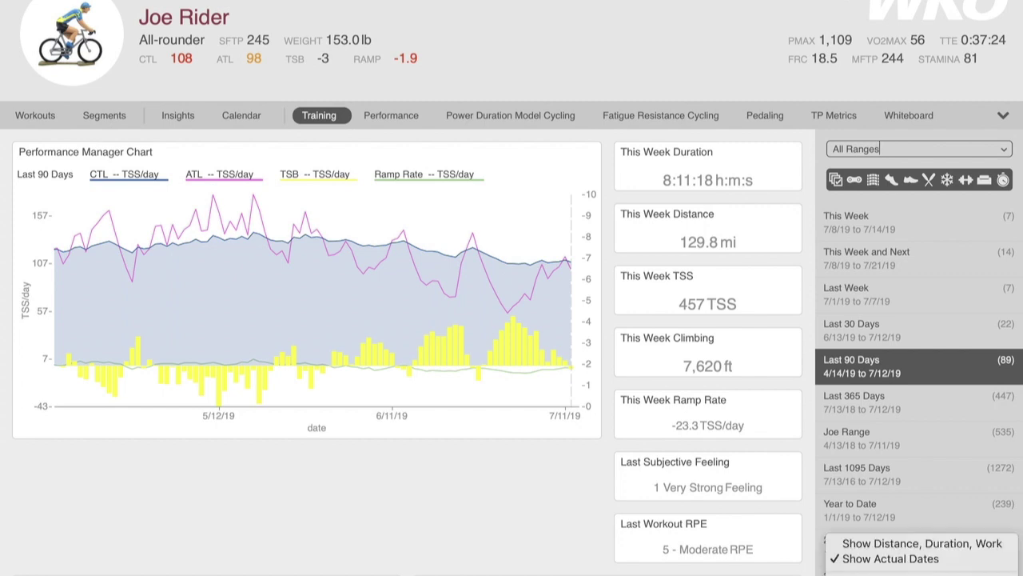
click(860, 545)
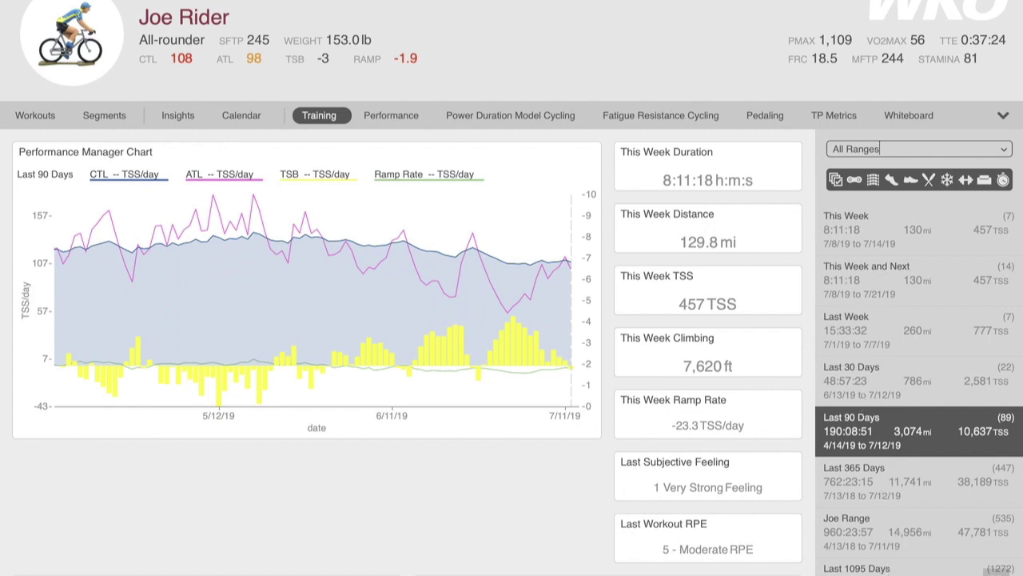
click(998, 573)
click(878, 561)
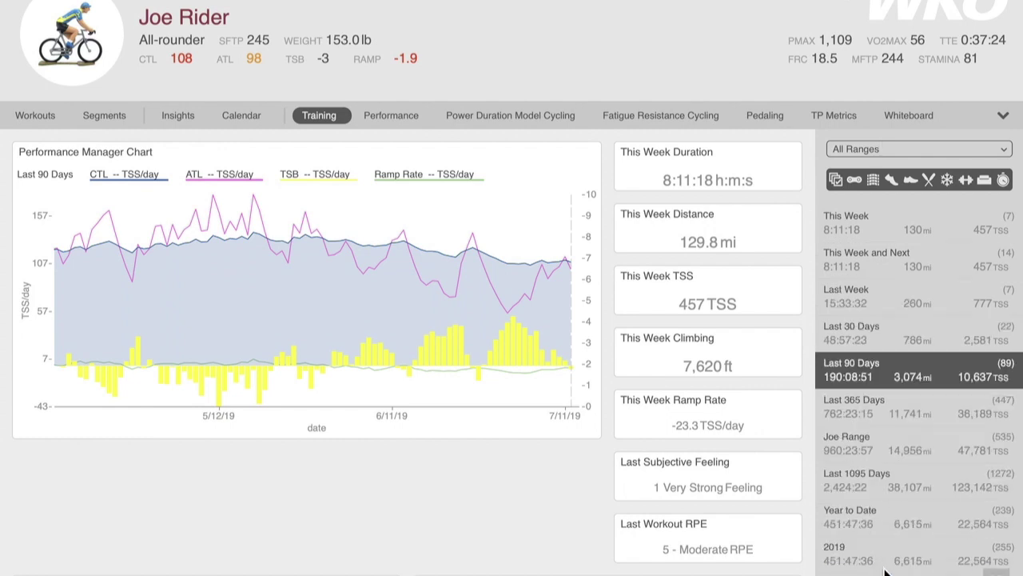
click(998, 572)
click(876, 546)
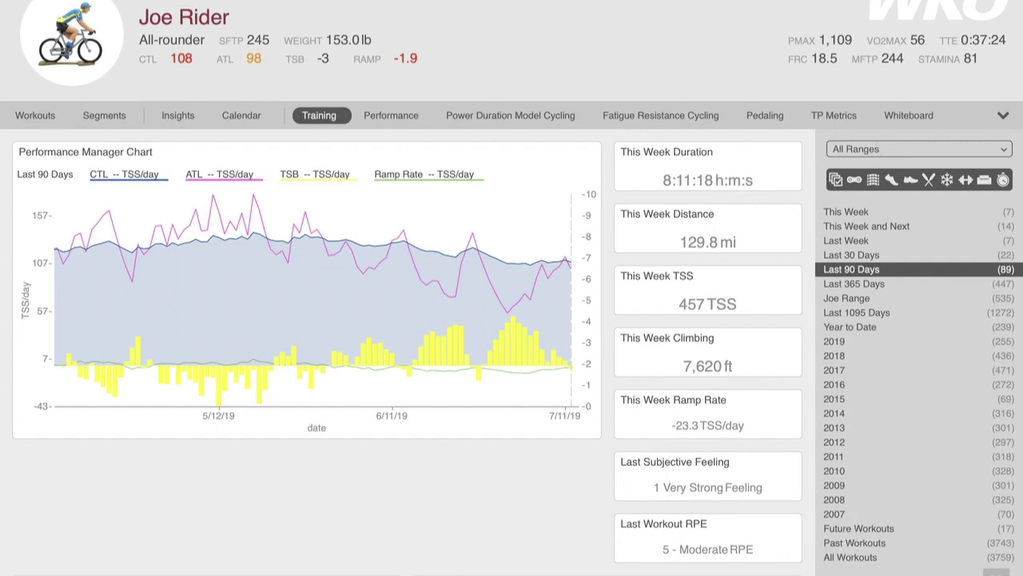
- Create a custom date range named Test Range with an end date of 6/12/19
click(996, 572)
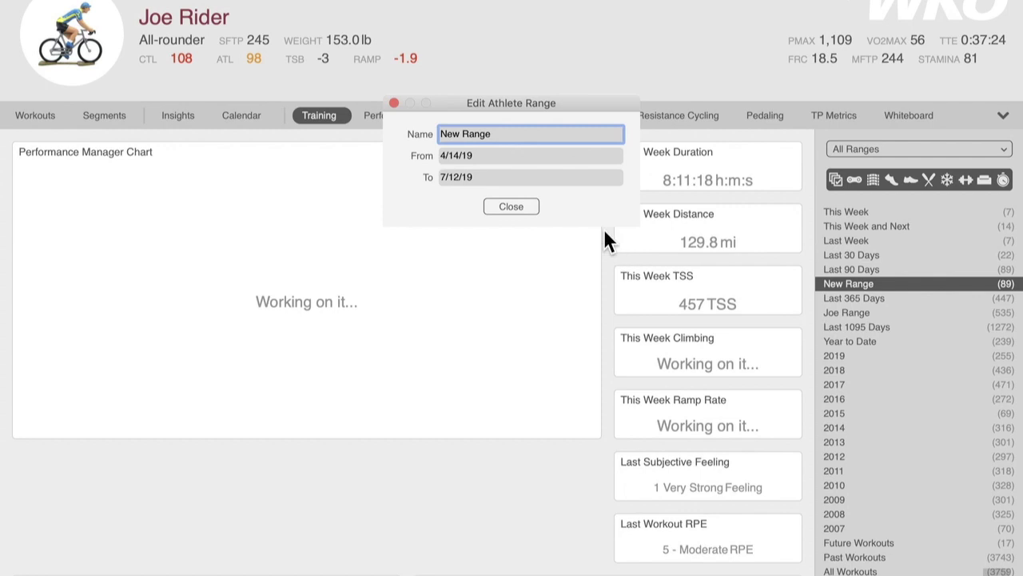
click(474, 155)
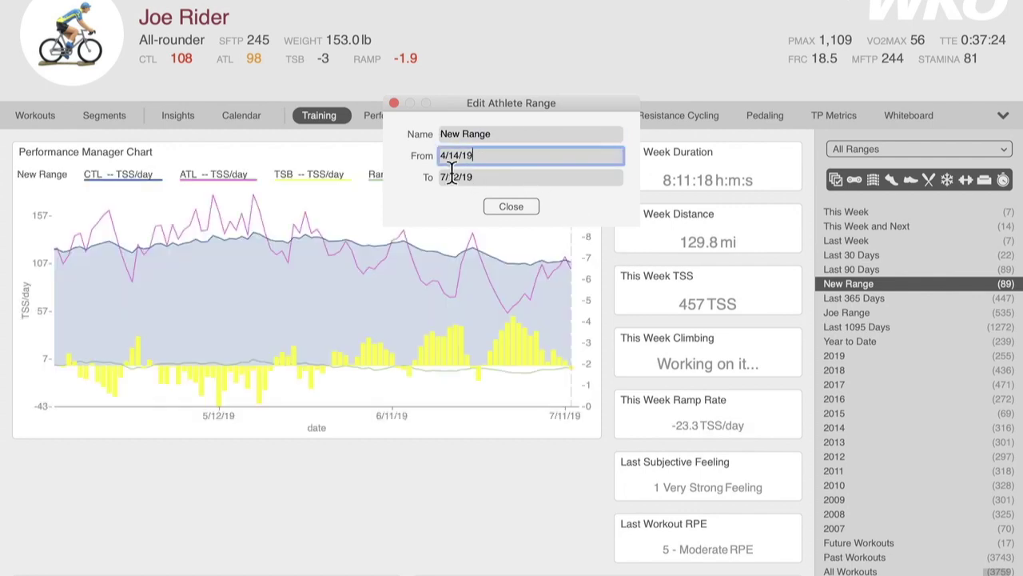
click(472, 176)
key(Delete)
text(6)
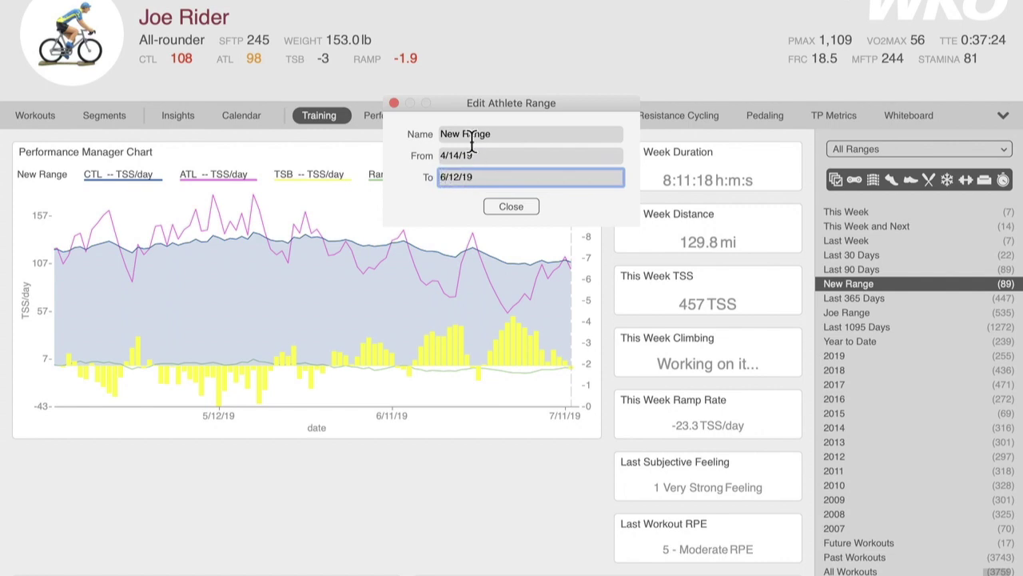
drag(490, 134, 439, 134)
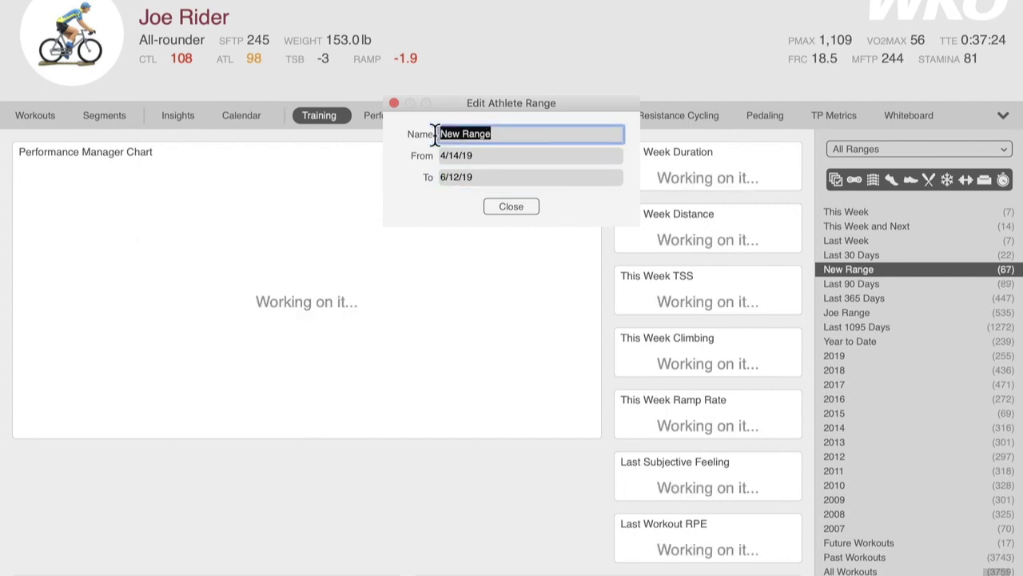
text(Test Range)
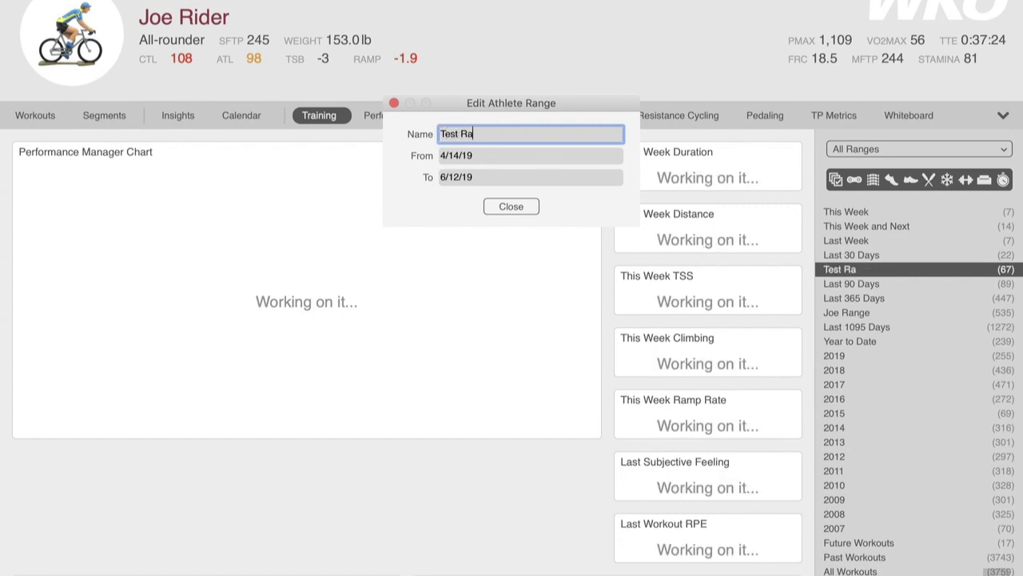
click(512, 206)
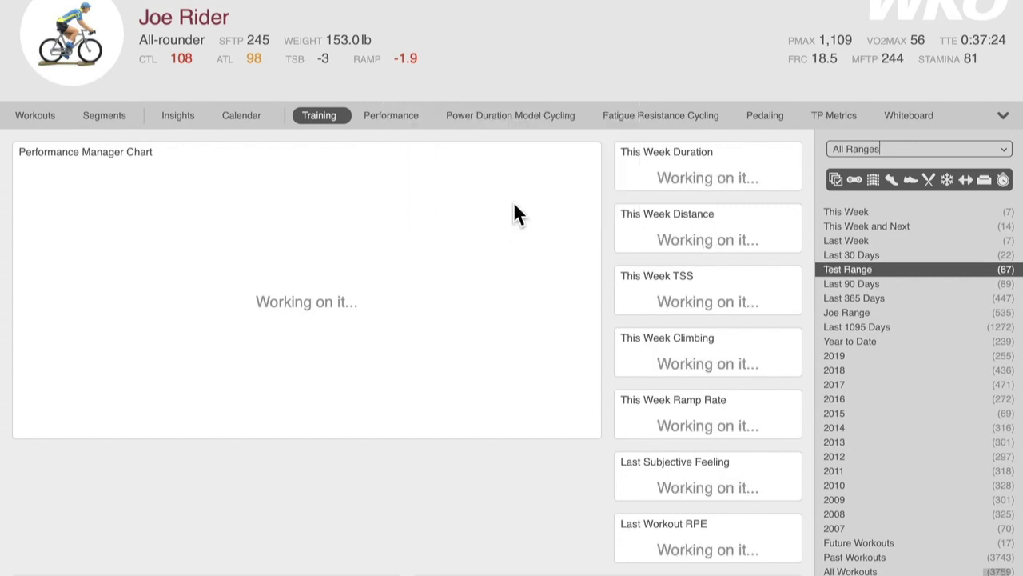
- Select Test Range in the date range list, then switch the charts back to Last 90 Days
click(860, 279)
click(857, 269)
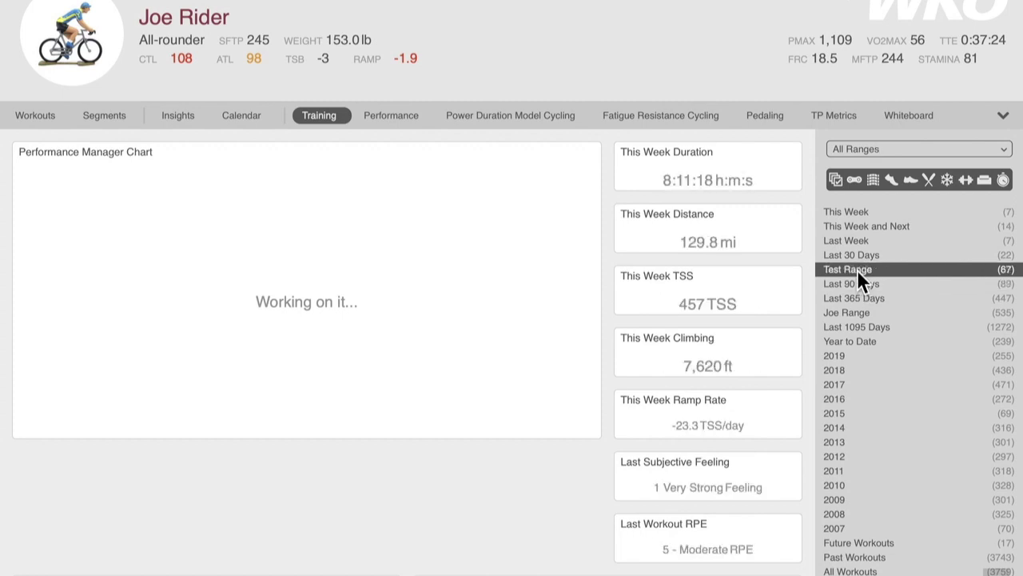
click(860, 280)
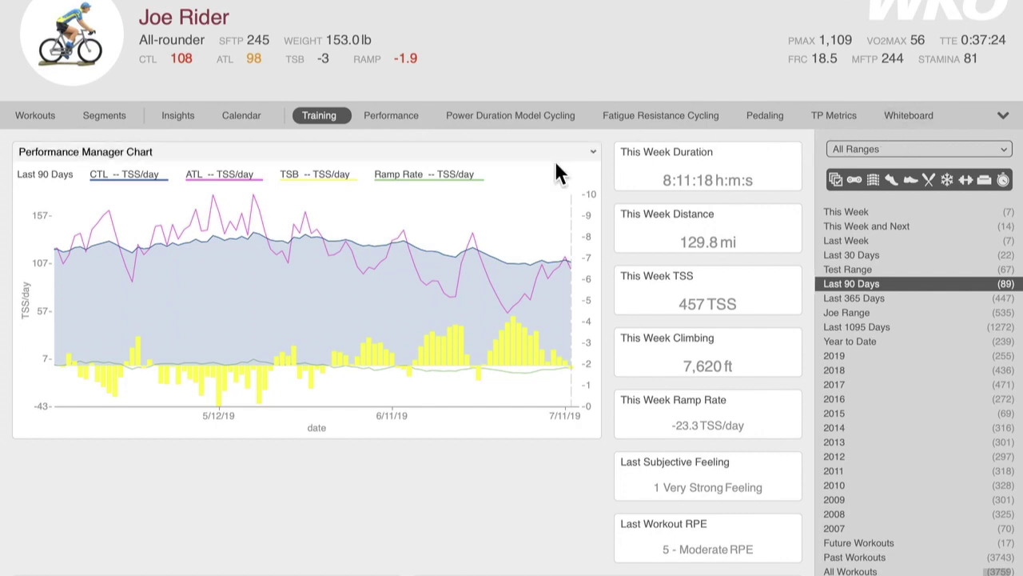
- Open the workout list, select the Wednesday, July 10, 2019 group ride, and widen the list to its full width
click(35, 116)
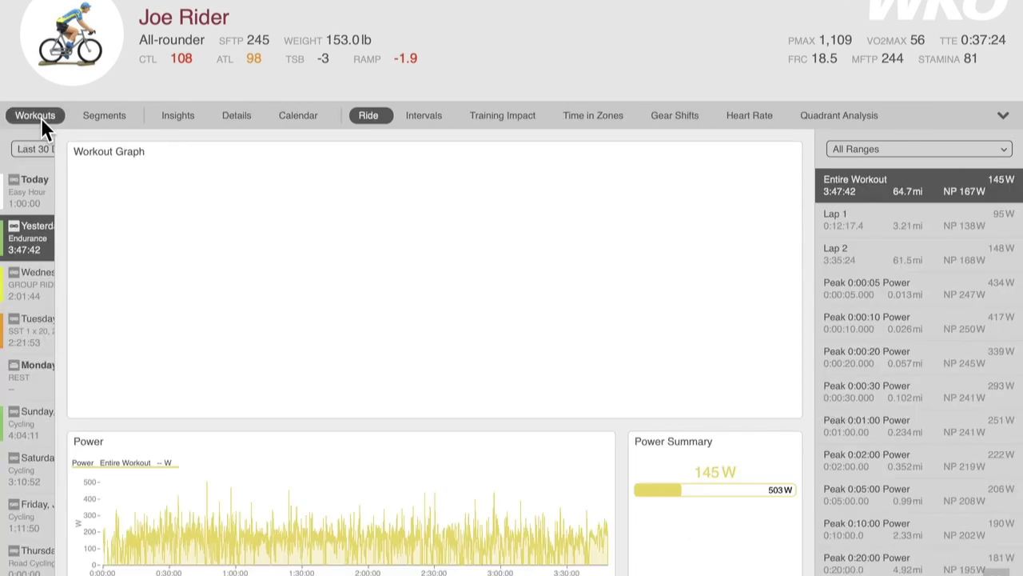
click(41, 118)
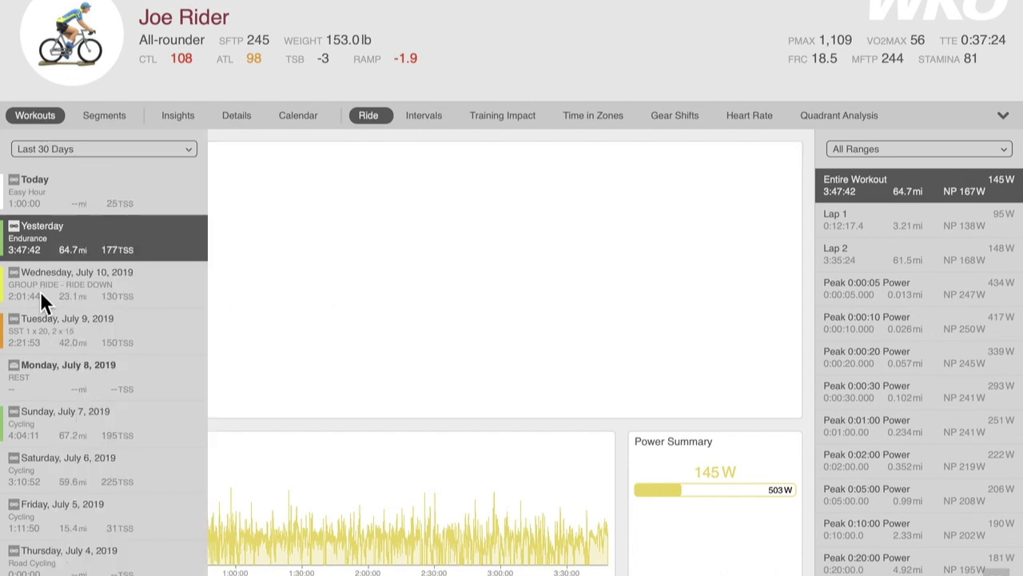
click(41, 291)
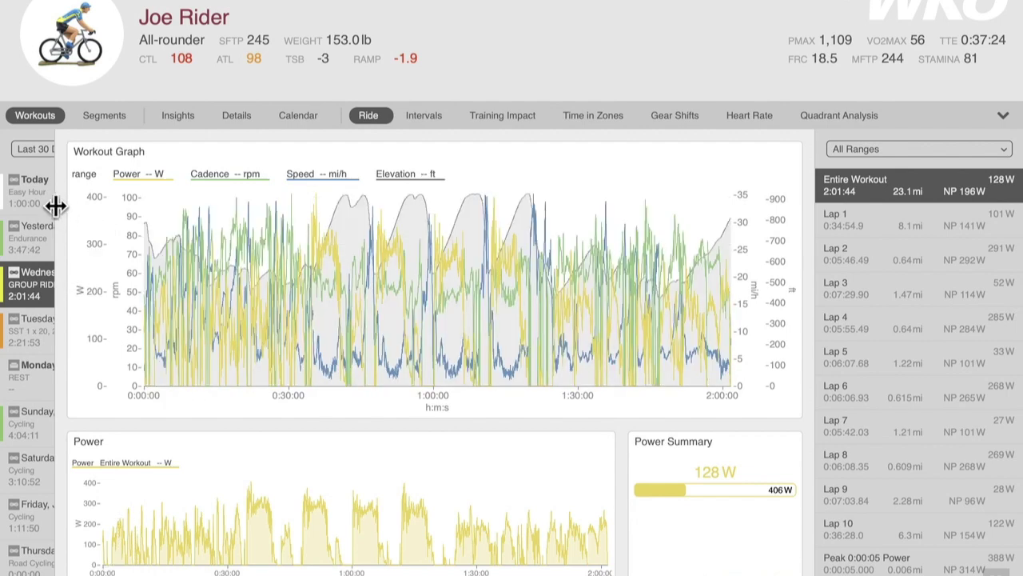
drag(55, 207, 359, 221)
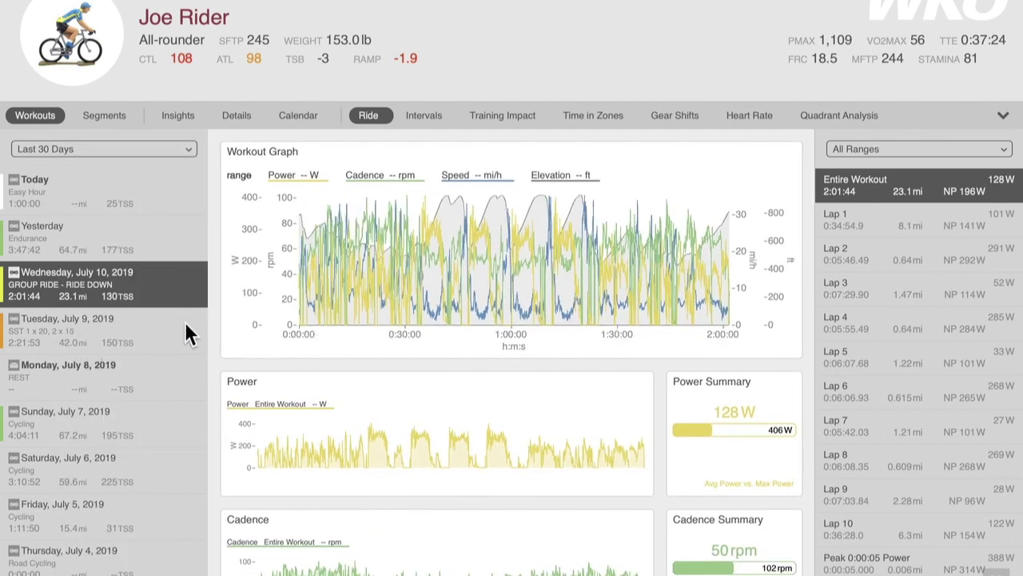
- Hide the workout titles in the workout list and narrow the list to give the charts more room
mouse_move(272, 312)
right_click(72, 567)
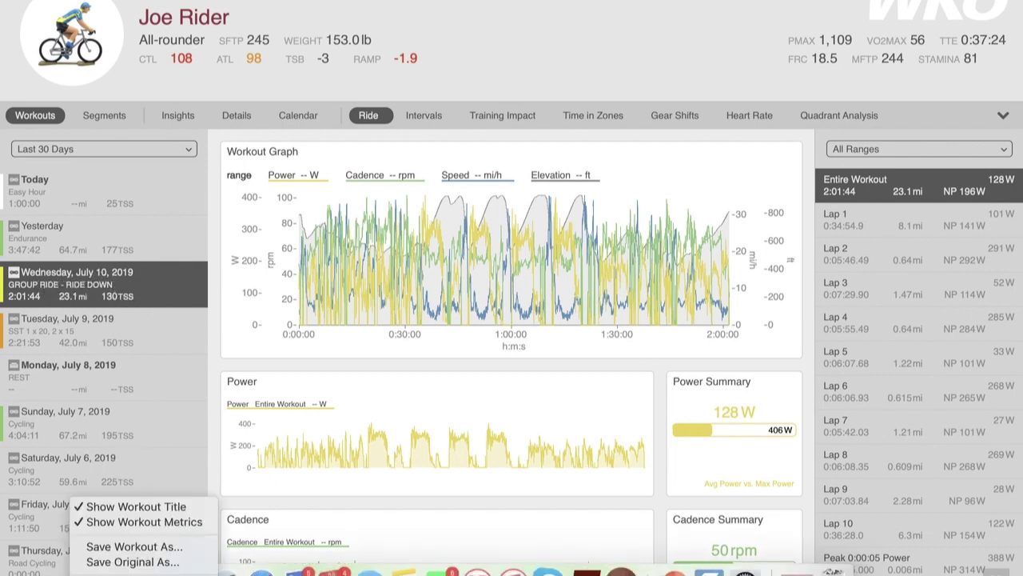
click(79, 507)
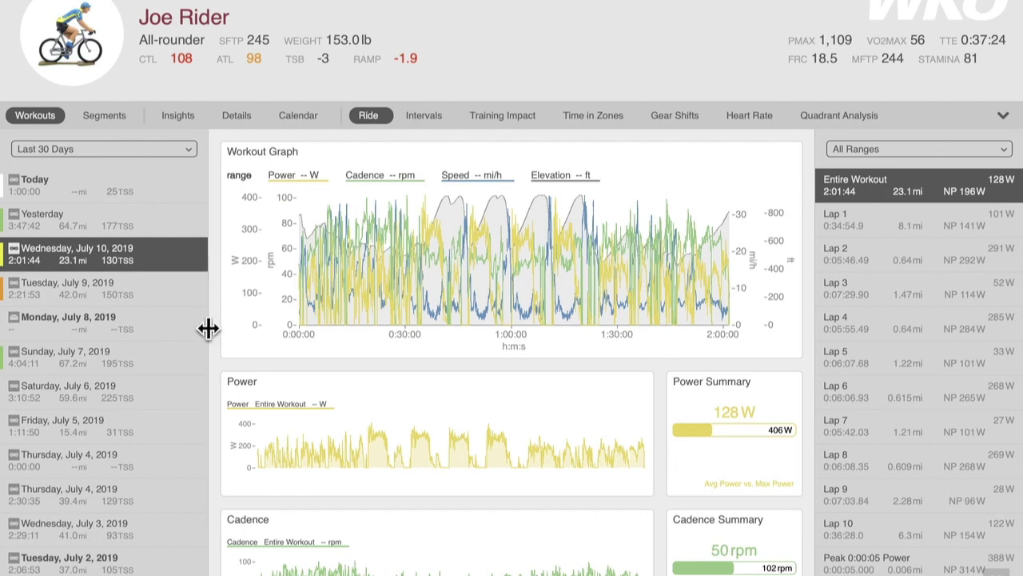
drag(208, 328, 50, 325)
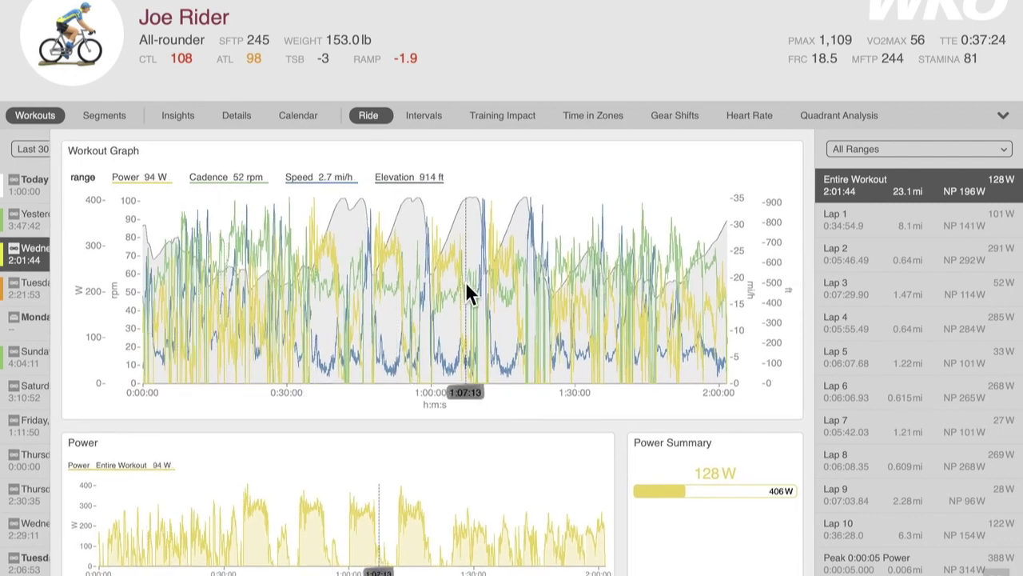
- Look through the date range choices for the workout list, then filter the workouts by the search term SST
mouse_move(41, 298)
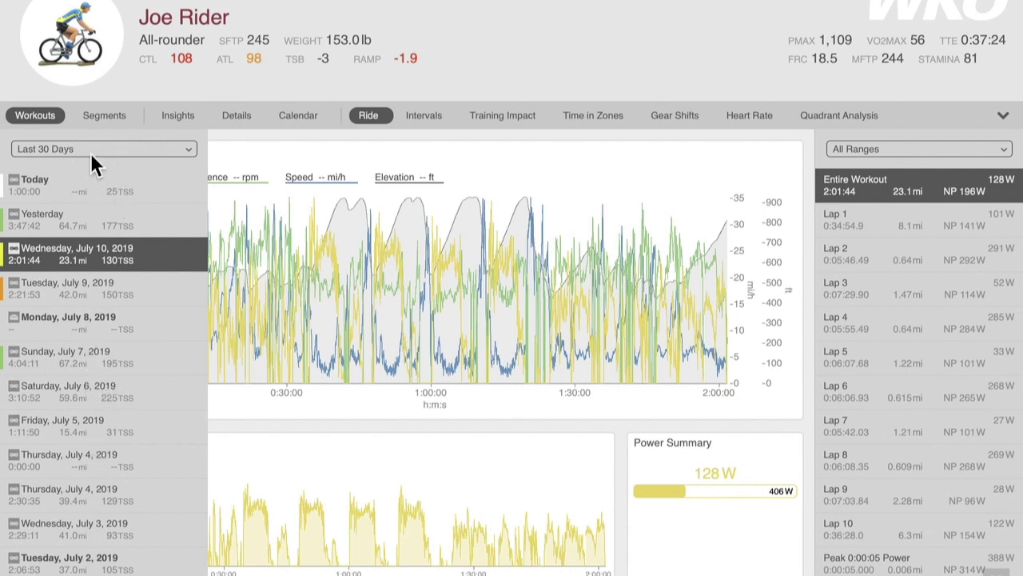
click(189, 154)
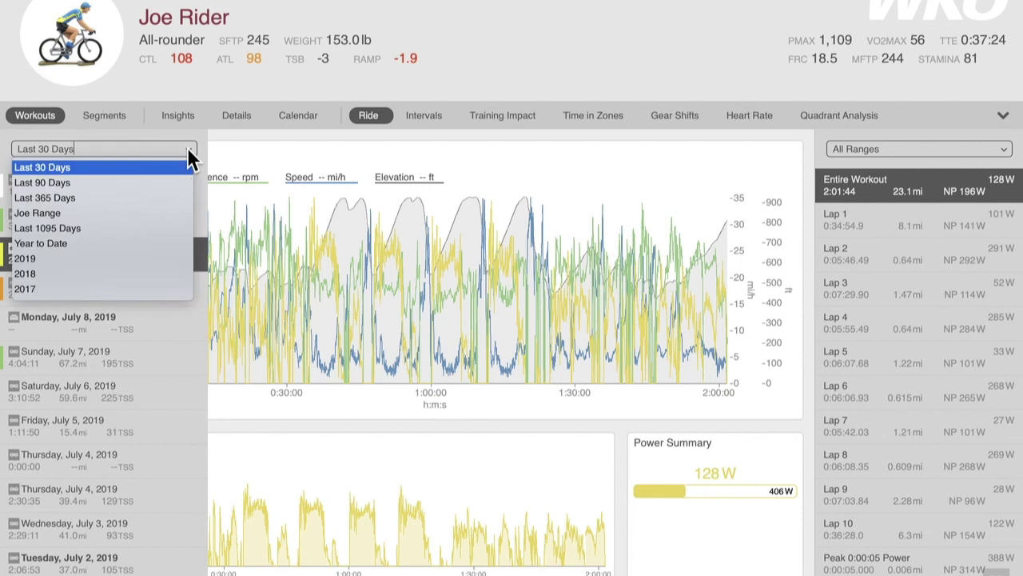
scroll(134, 208, up, 2)
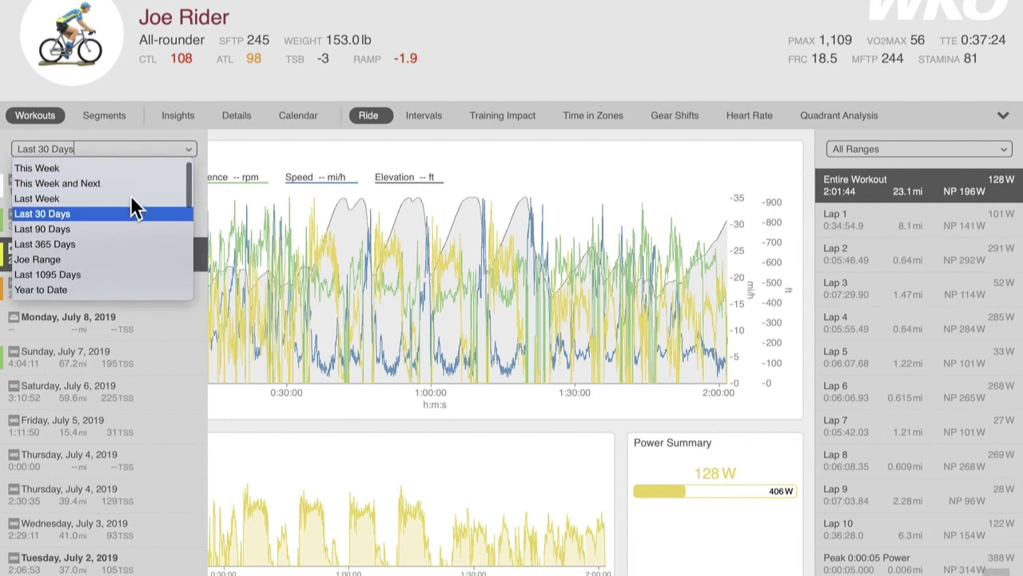
scroll(132, 206, down, 1)
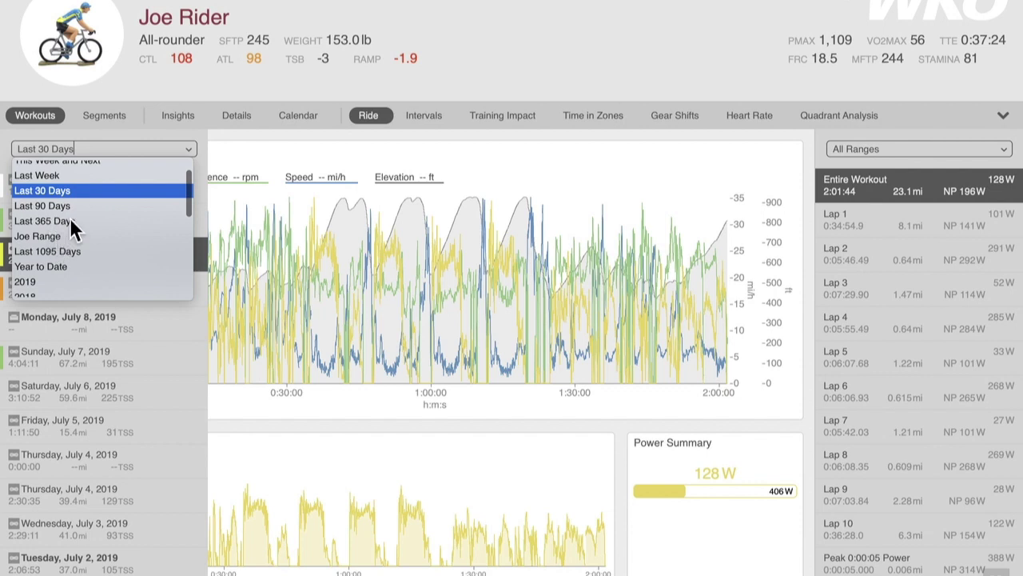
scroll(88, 184, up, 1)
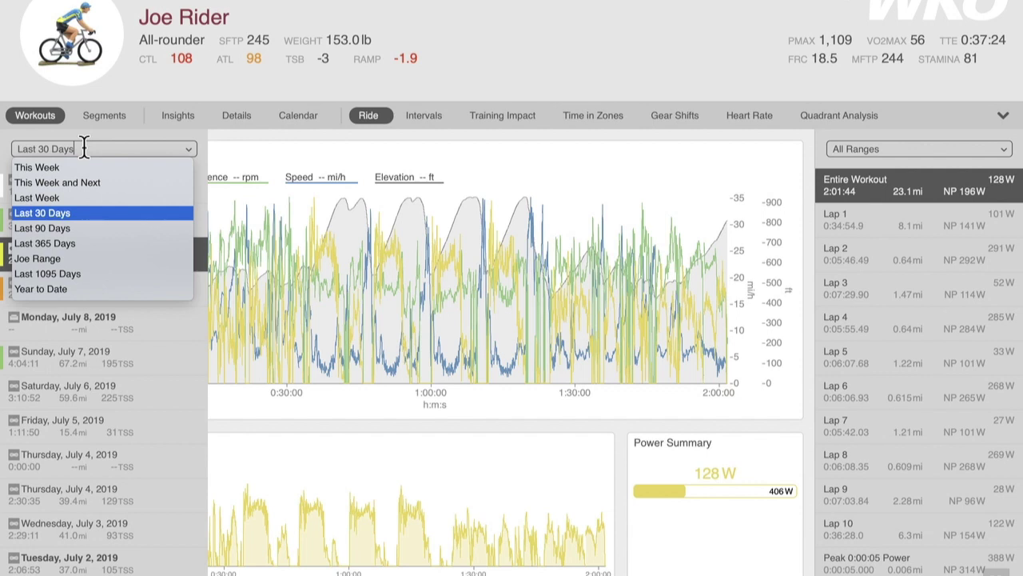
drag(84, 148, 16, 147)
text(SST)
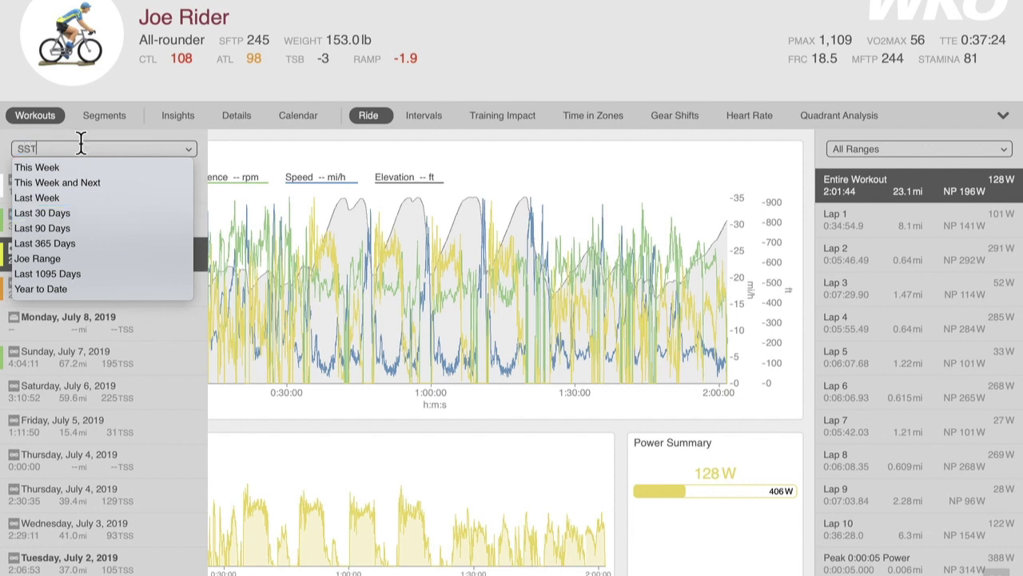
key(Return)
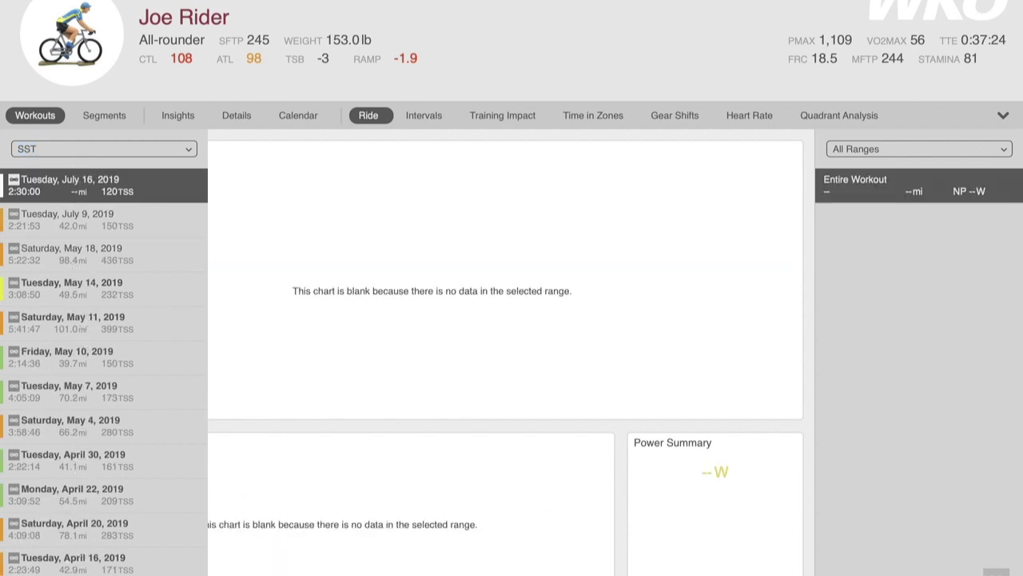
- Show the workout titles in the filtered list and open the Tuesday, July 9, 2019 SST workout
right_click(67, 492)
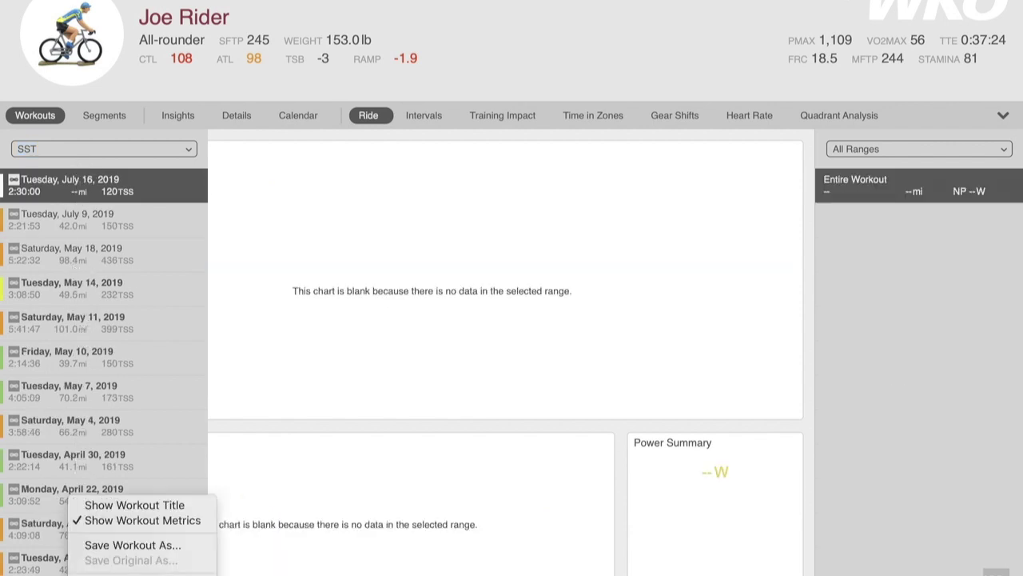
click(84, 507)
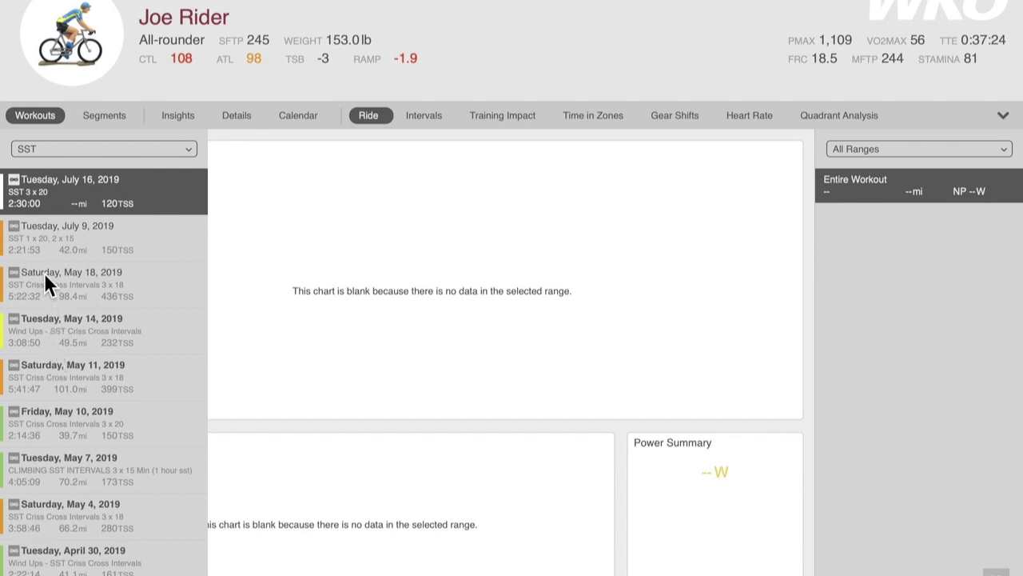
click(48, 251)
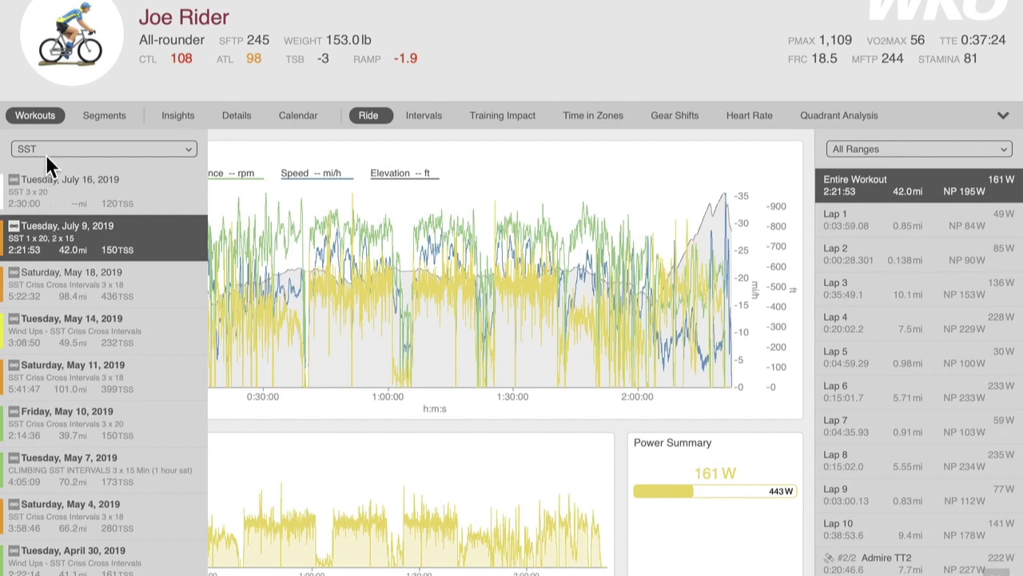
- Clear the SST filter, select the July 10, 2019 group ride, and return to the athlete-level Training charts
drag(46, 150, 10, 151)
key(BackSpace)
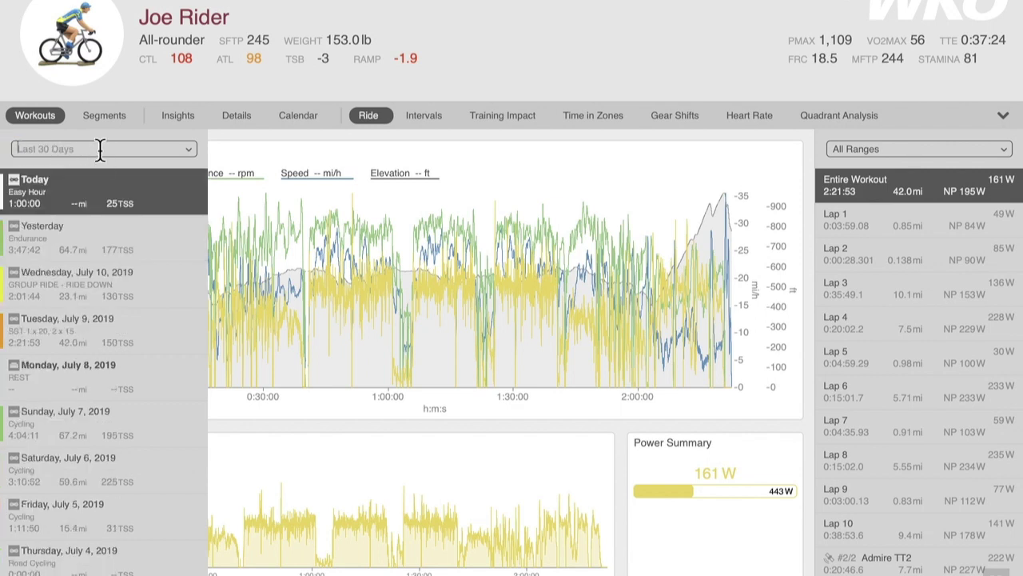
click(65, 284)
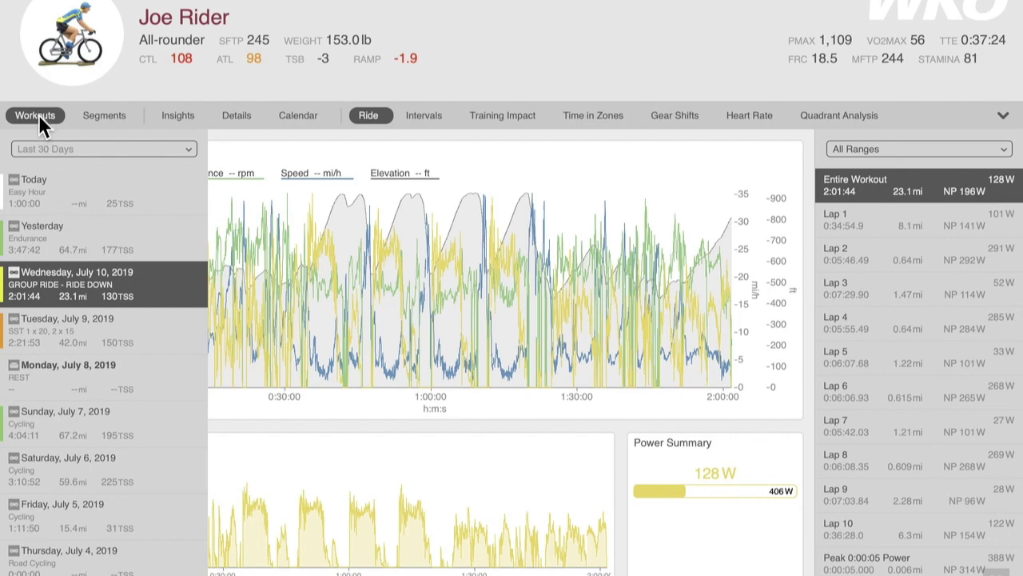
click(38, 115)
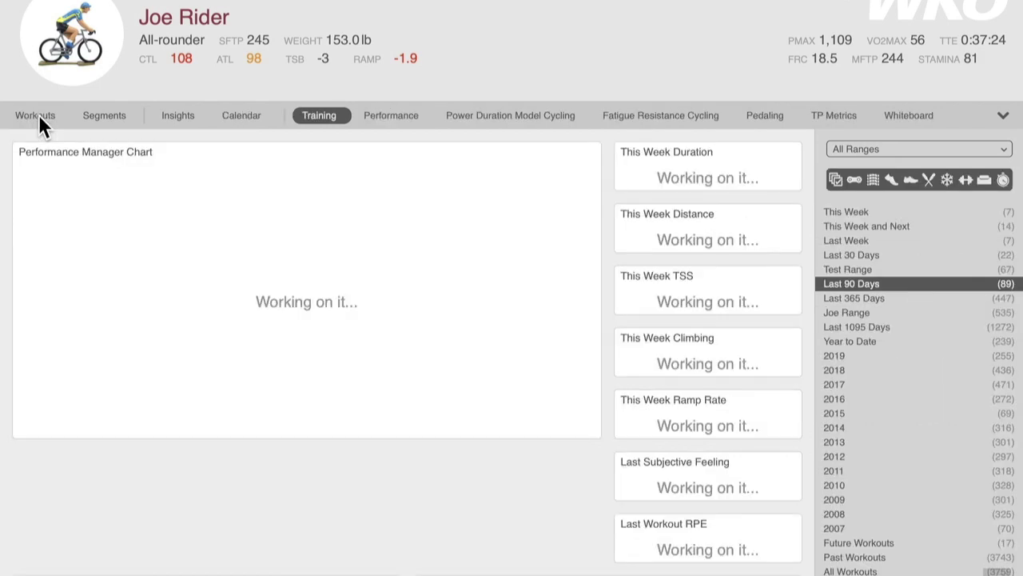
- Open the segment list, select the Admire TT segment, and choose its 7/9/19 result
click(102, 120)
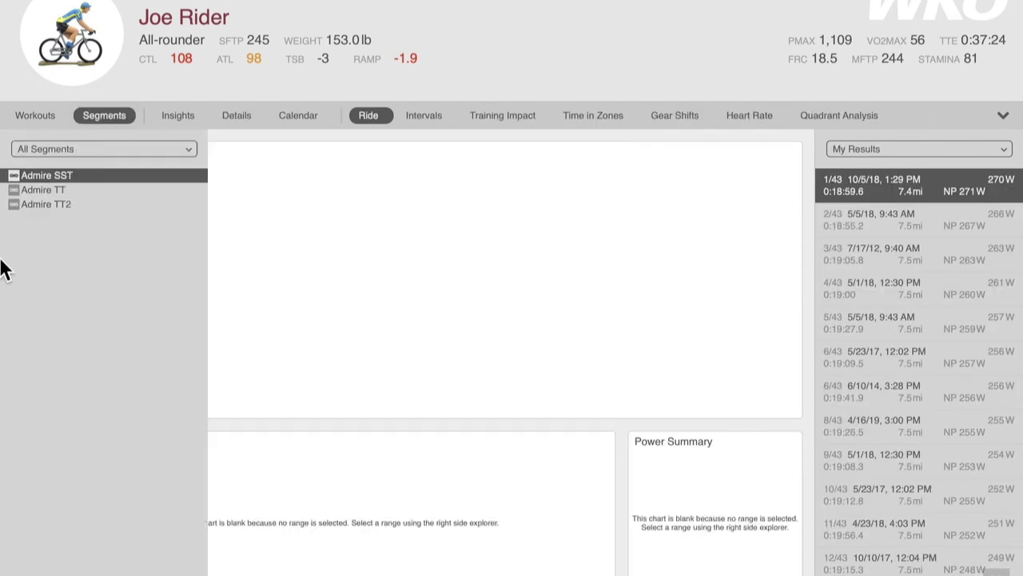
click(38, 193)
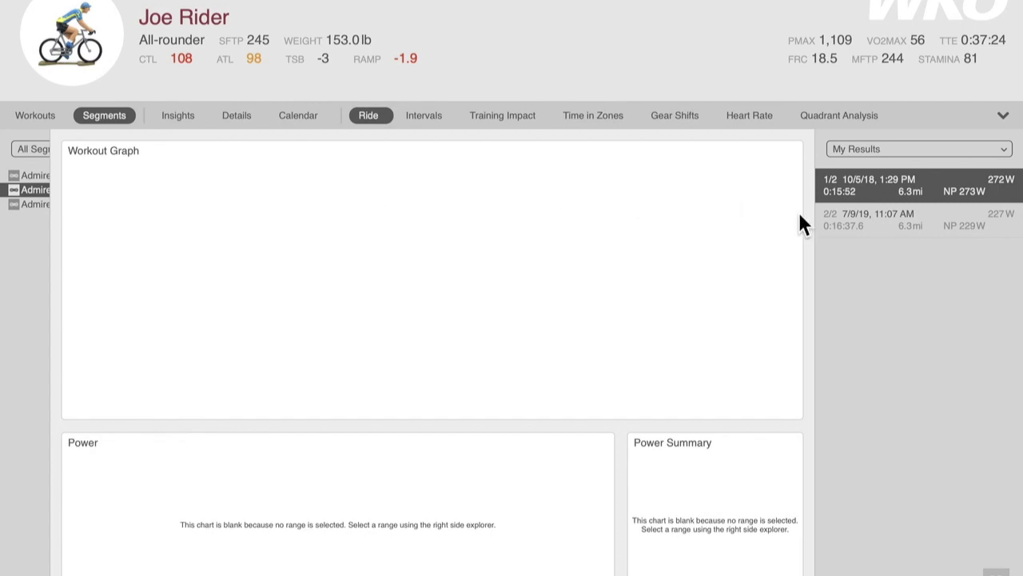
click(857, 218)
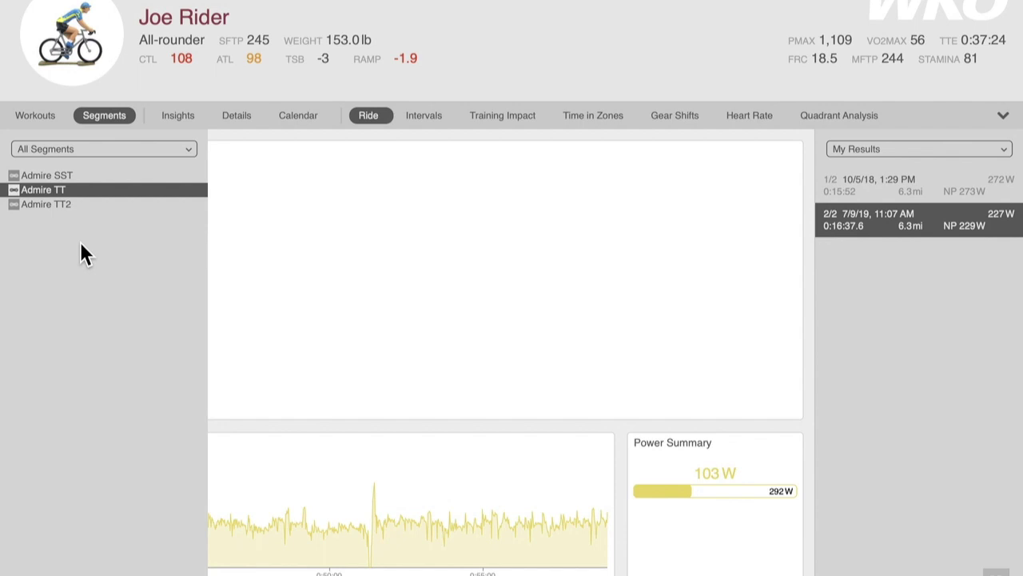
- Close the segment list and look through the athlete's Insights charts and calendar
click(103, 116)
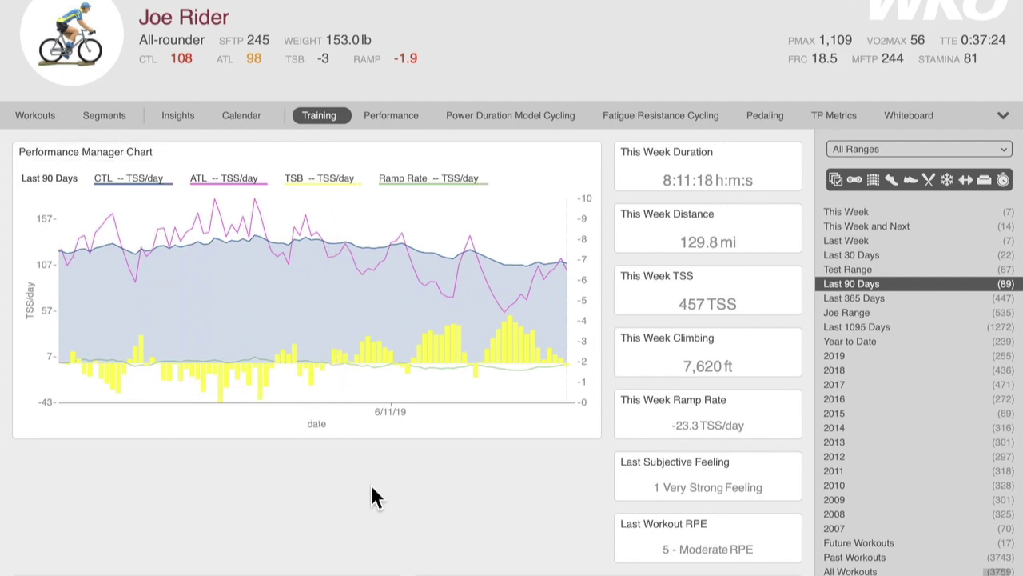
click(179, 116)
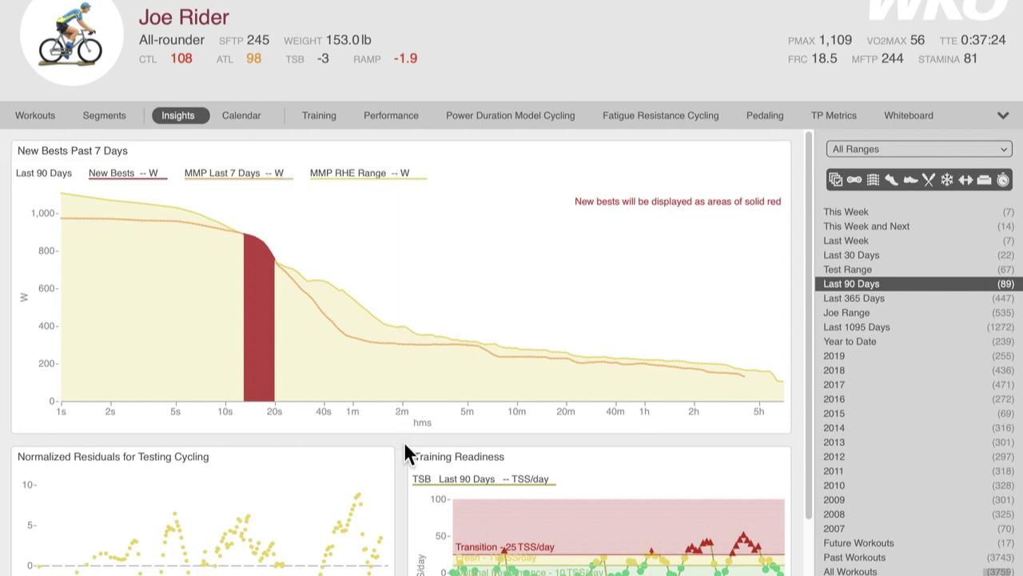
scroll(403, 457, down, 2)
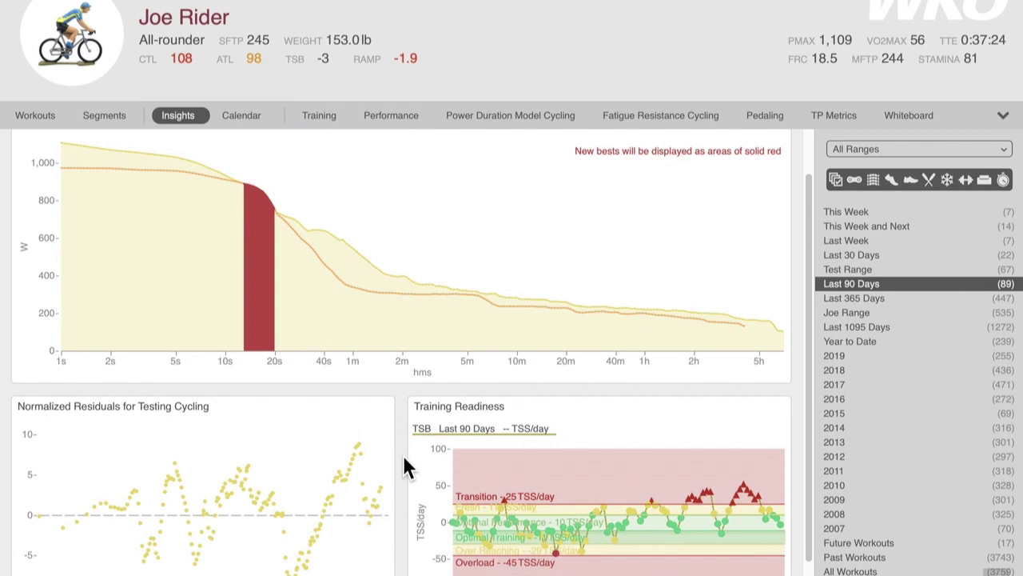
scroll(403, 455, up, 2)
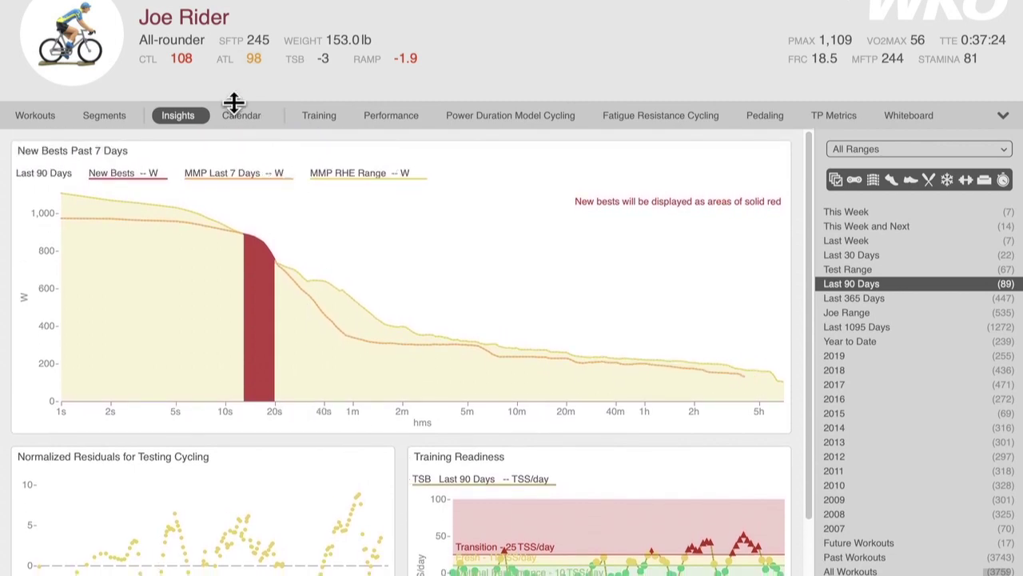
click(237, 112)
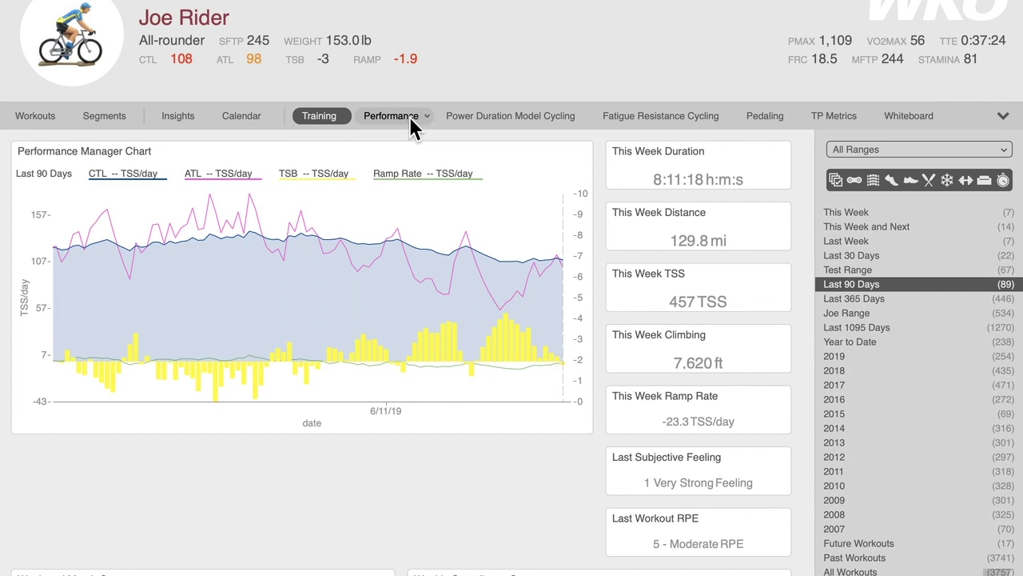
- Show the Power Duration Model Cycling dashboard and browse the View Library, selecting WKO5 Basic Cycling View without applying it
click(500, 116)
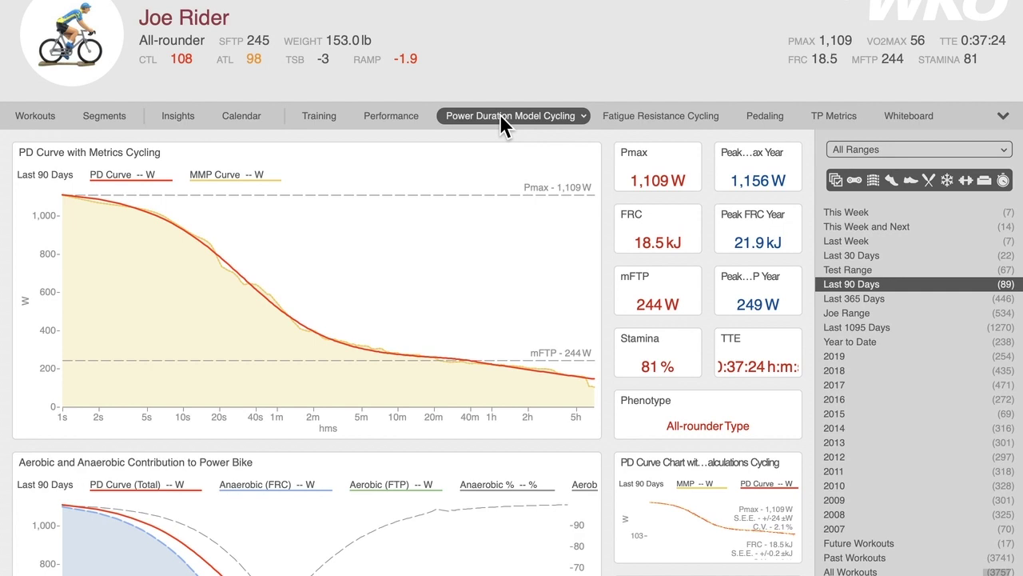
click(1002, 118)
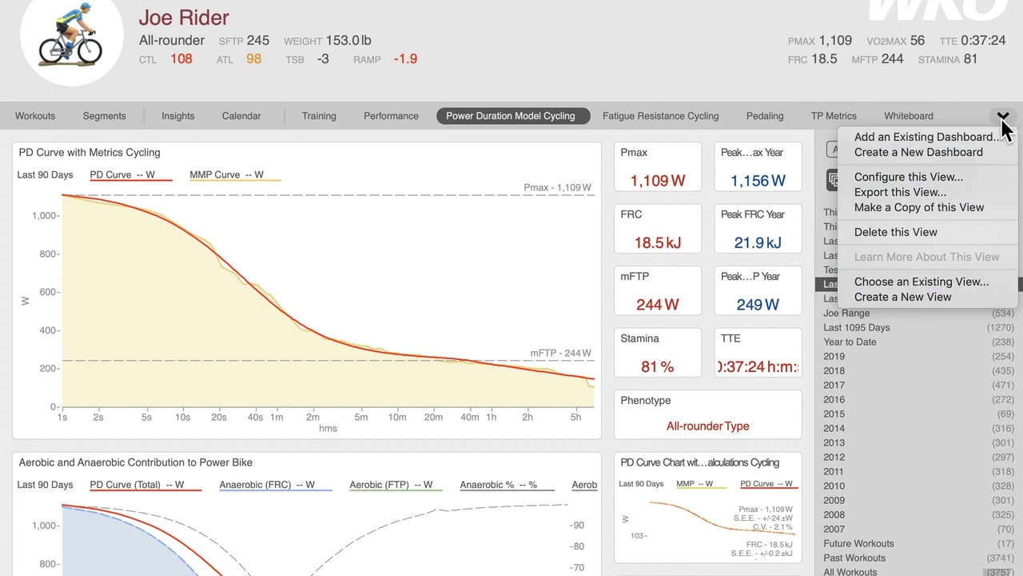
click(951, 281)
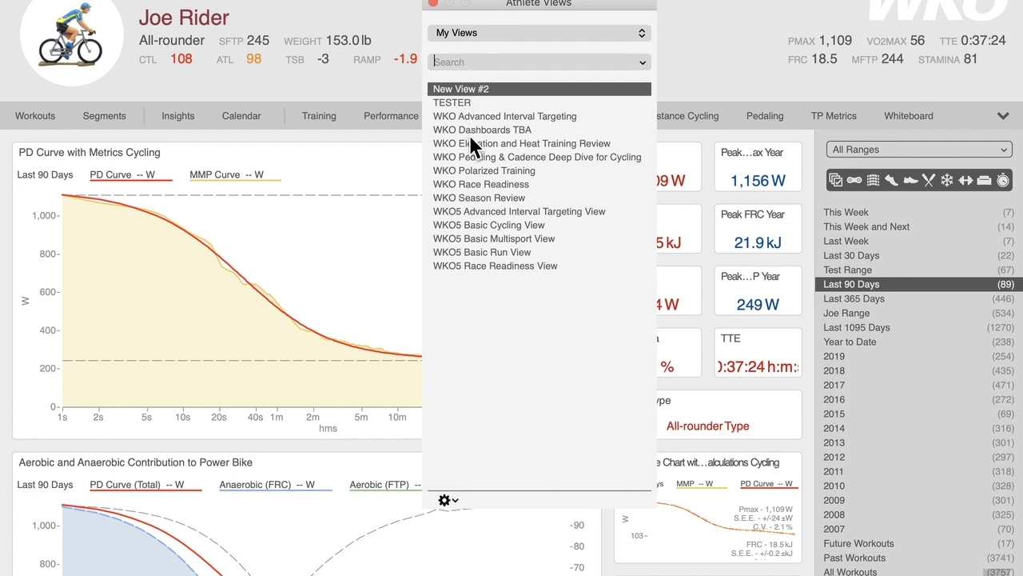
click(473, 35)
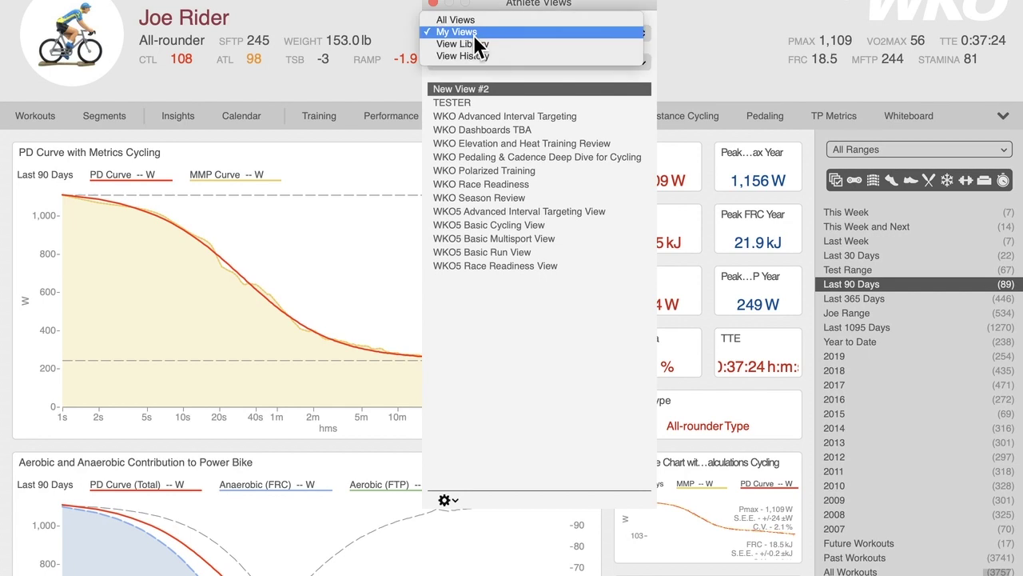
click(475, 45)
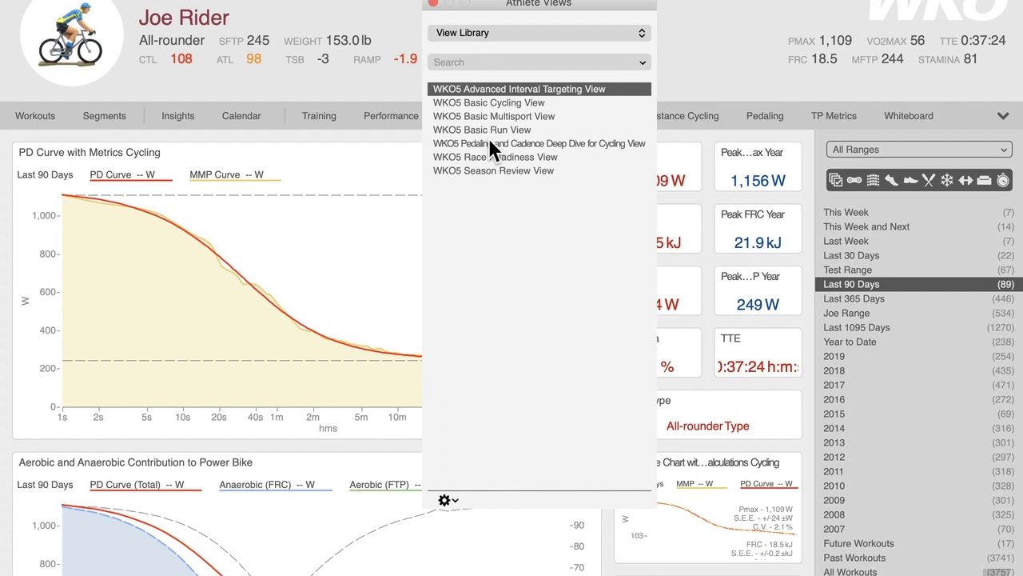
click(503, 102)
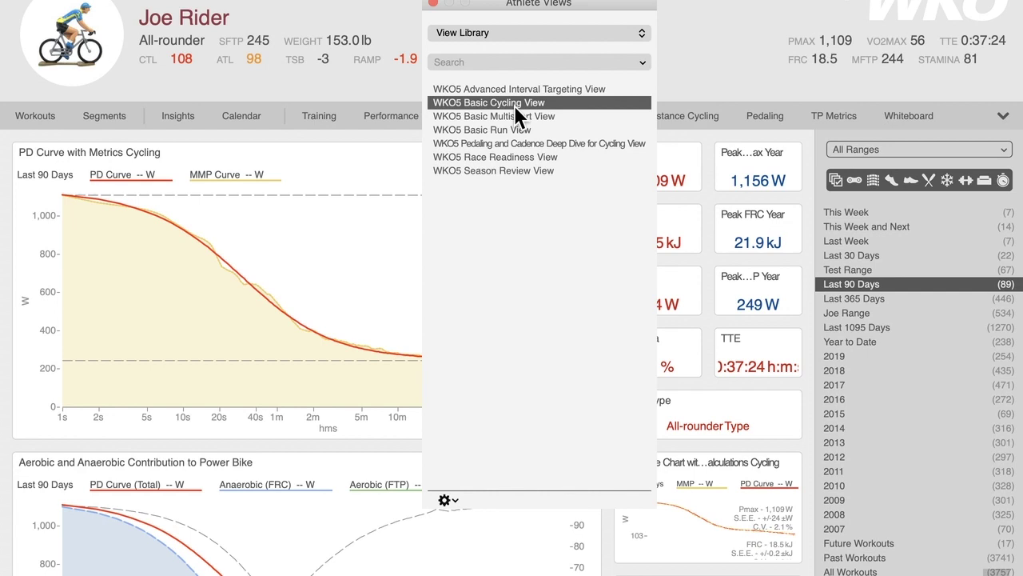
click(433, 3)
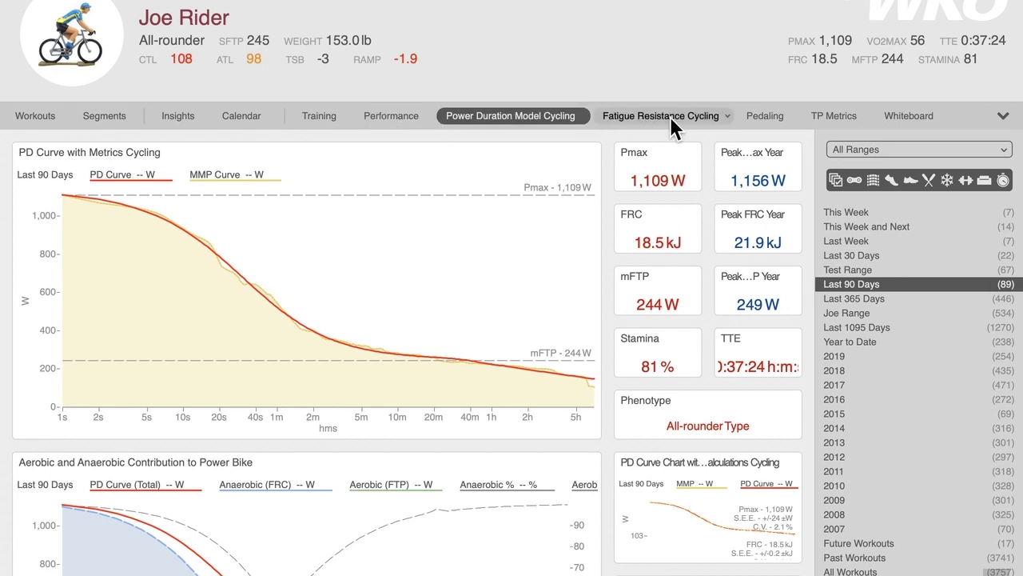
- Look through the Dashboard Library of existing dashboards without adding one to the current view
click(997, 120)
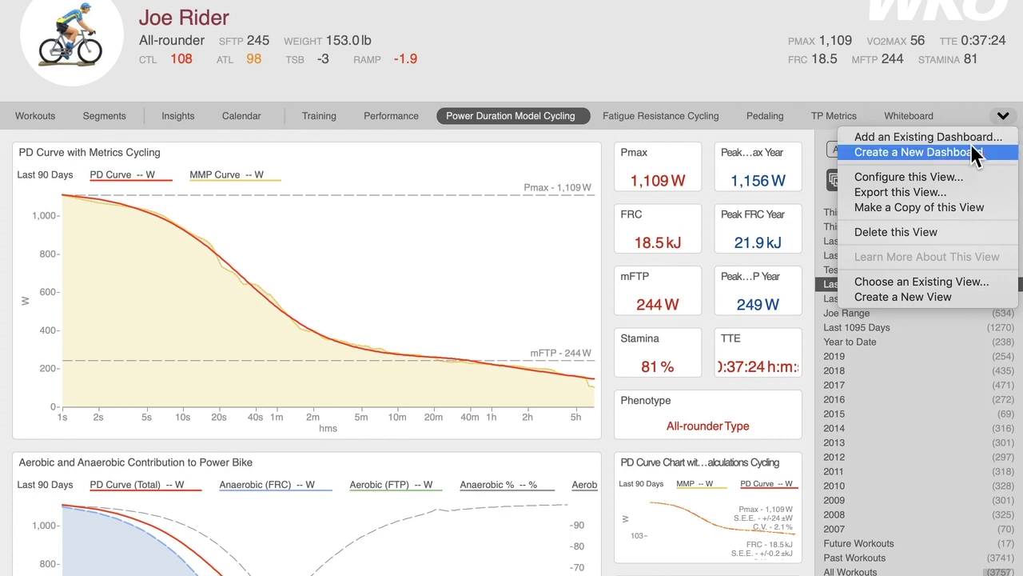
click(937, 140)
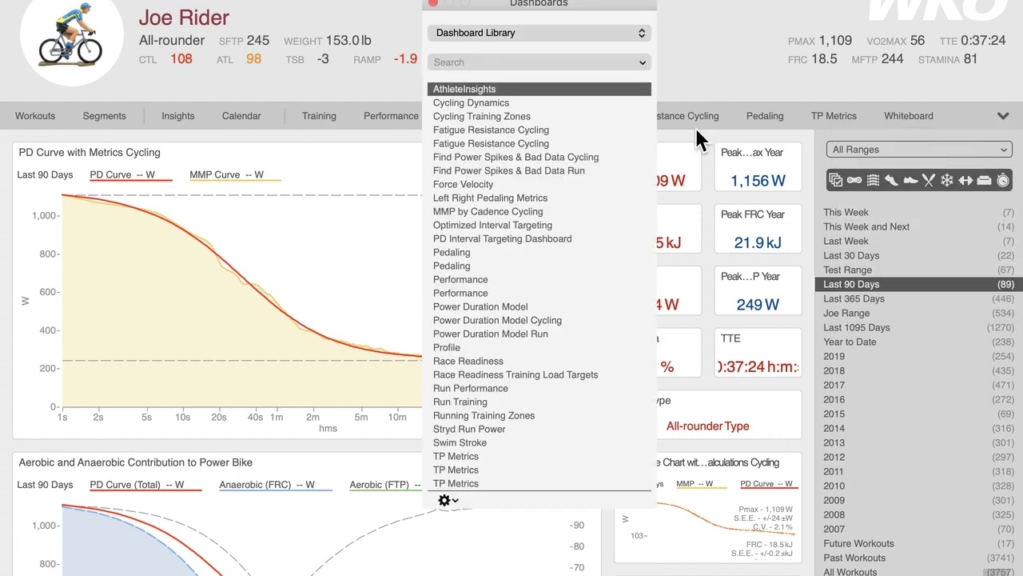
click(512, 35)
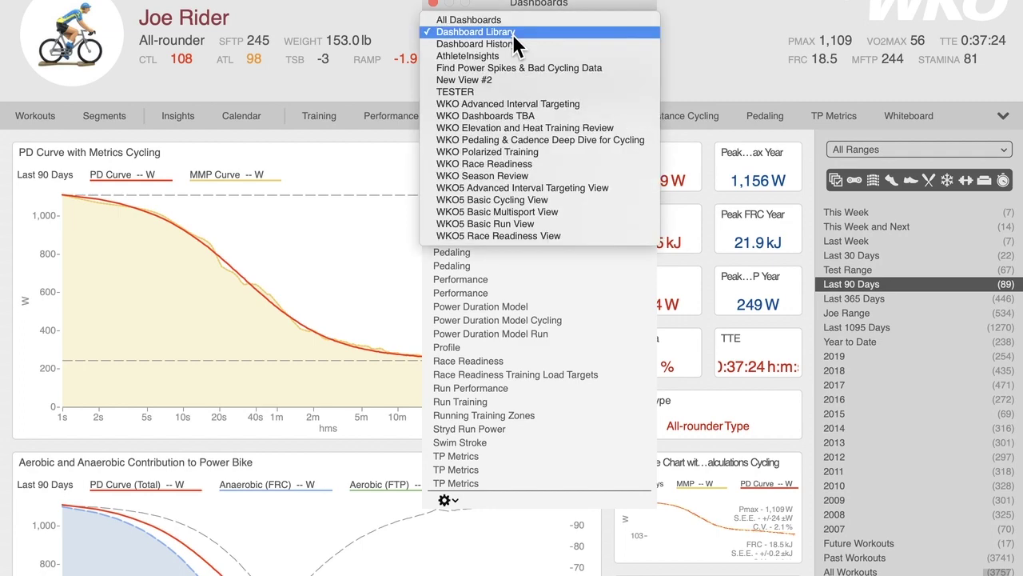
click(507, 32)
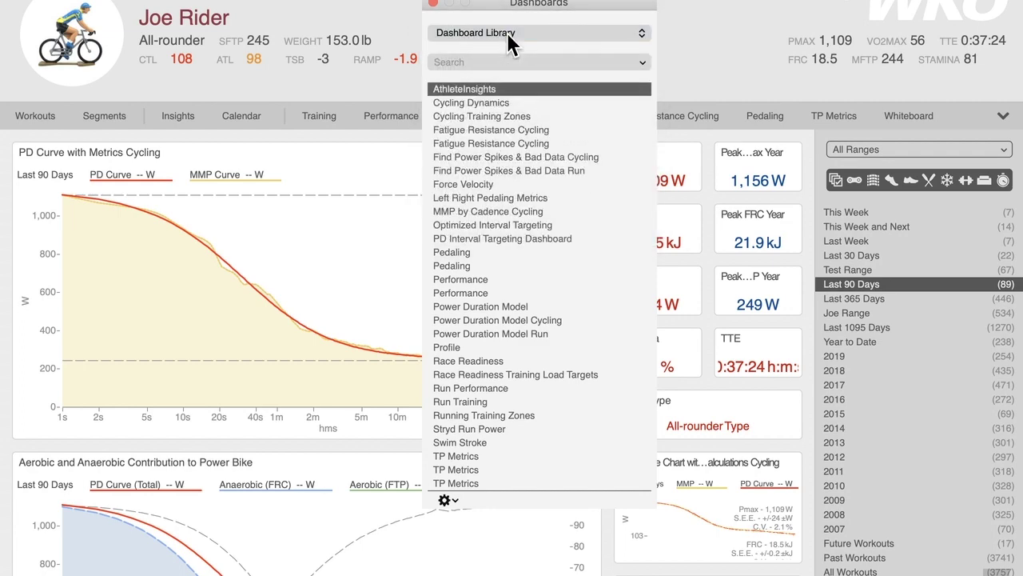
scroll(513, 235, down, 5)
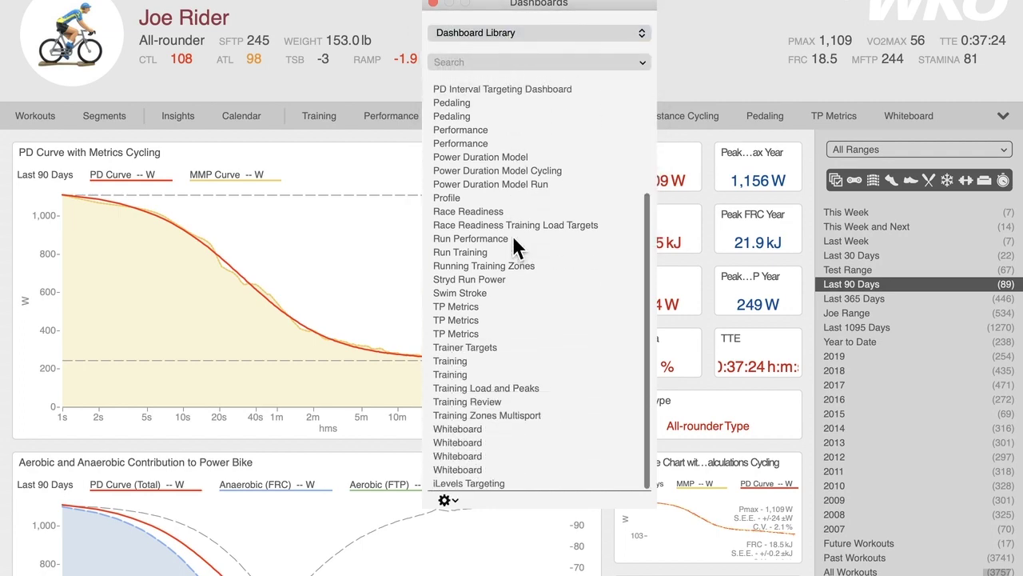
click(433, 4)
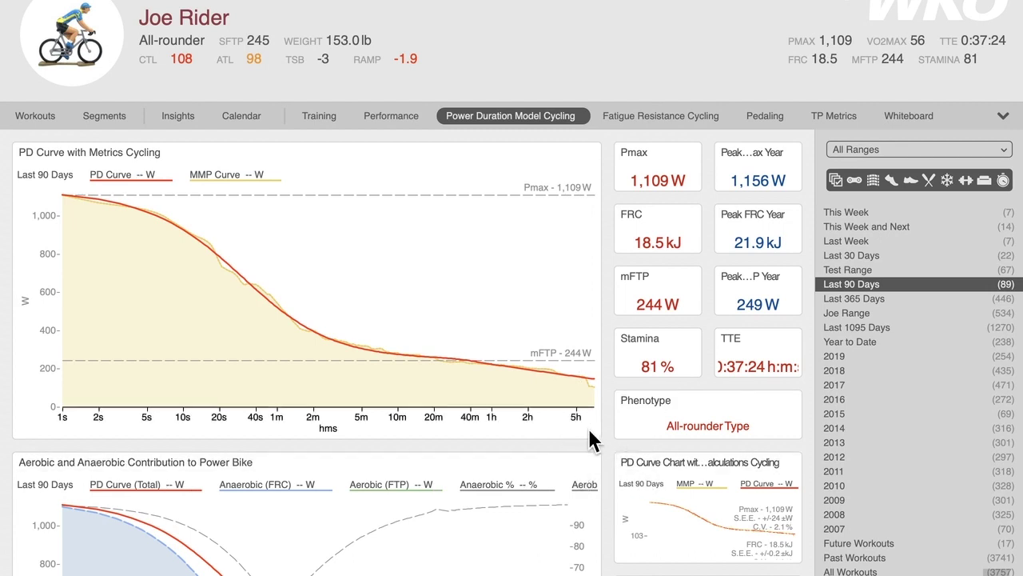
- Shrink the PD Curve with Metrics Cycling chart and enlarge it back to its original size
drag(598, 438, 474, 346)
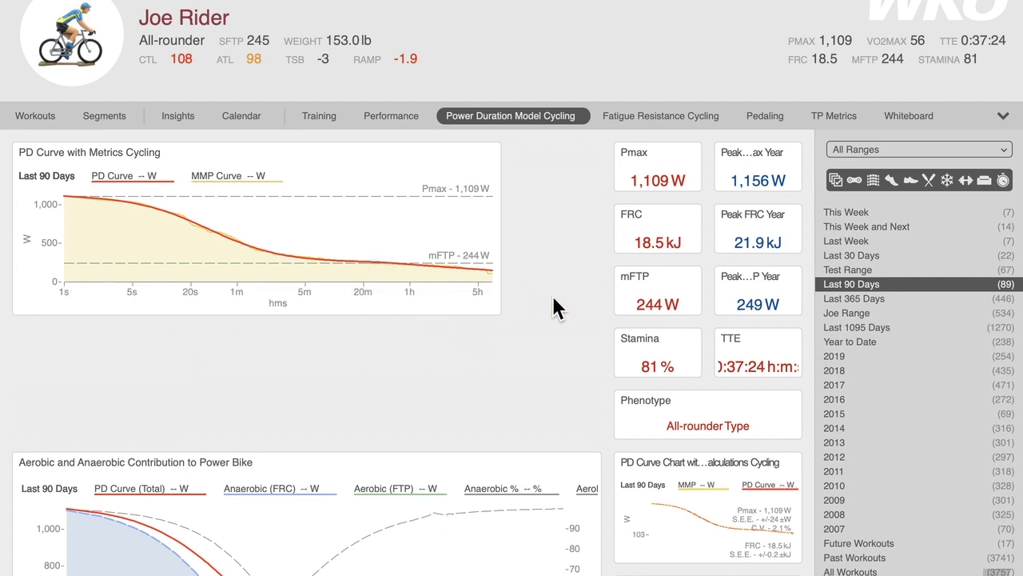
drag(509, 326, 573, 420)
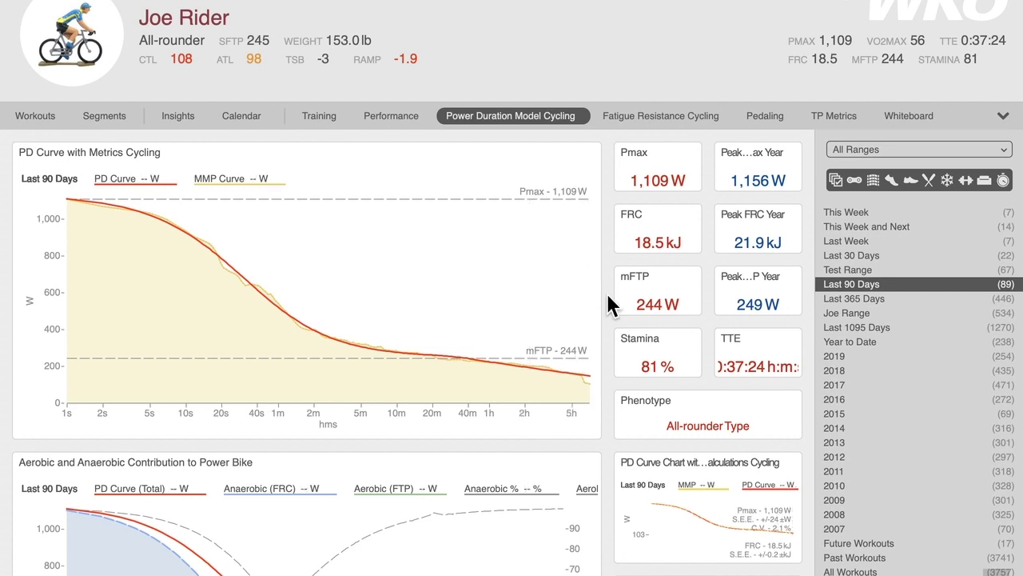
- Set the date range to Last Week and examine the charts of the Power Duration Model Cycling dashboard
scroll(608, 305, down, 1)
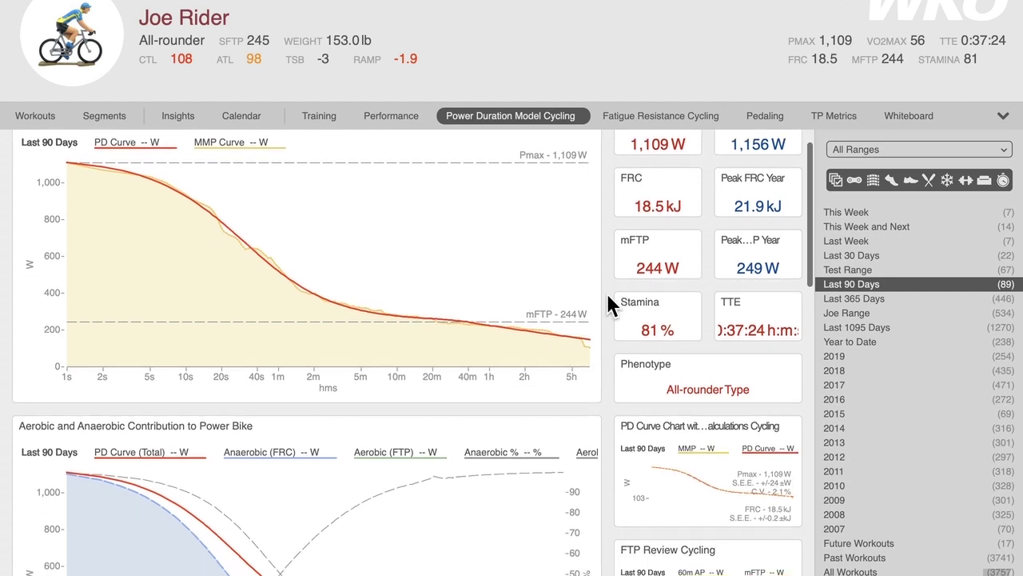
scroll(608, 296, down, 1)
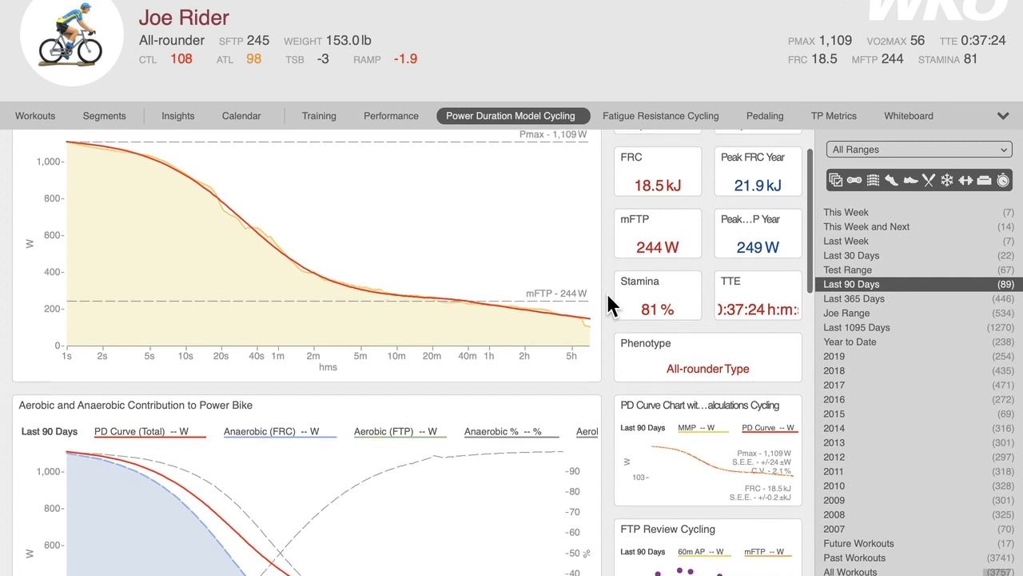
scroll(605, 290, up, 2)
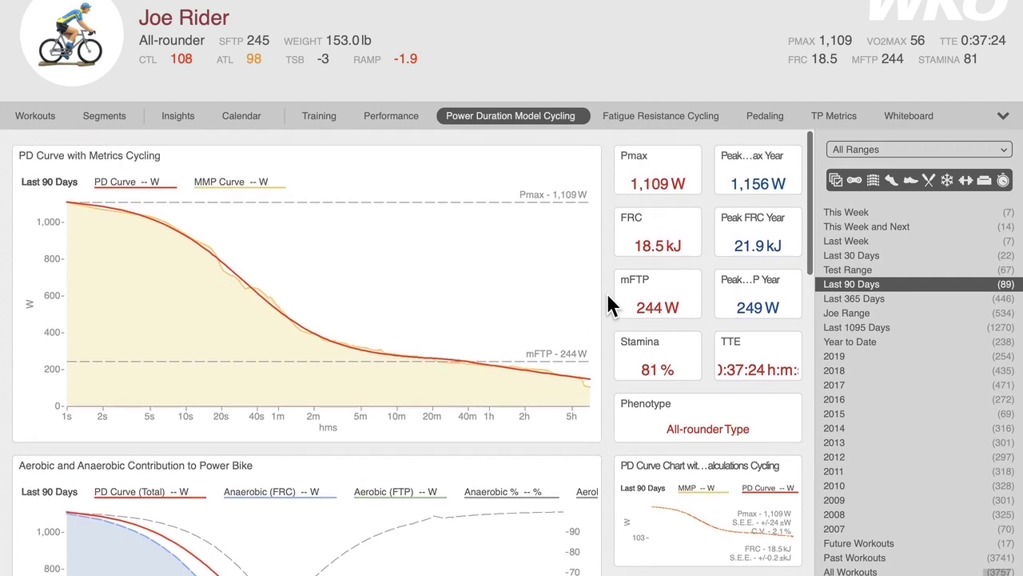
click(838, 239)
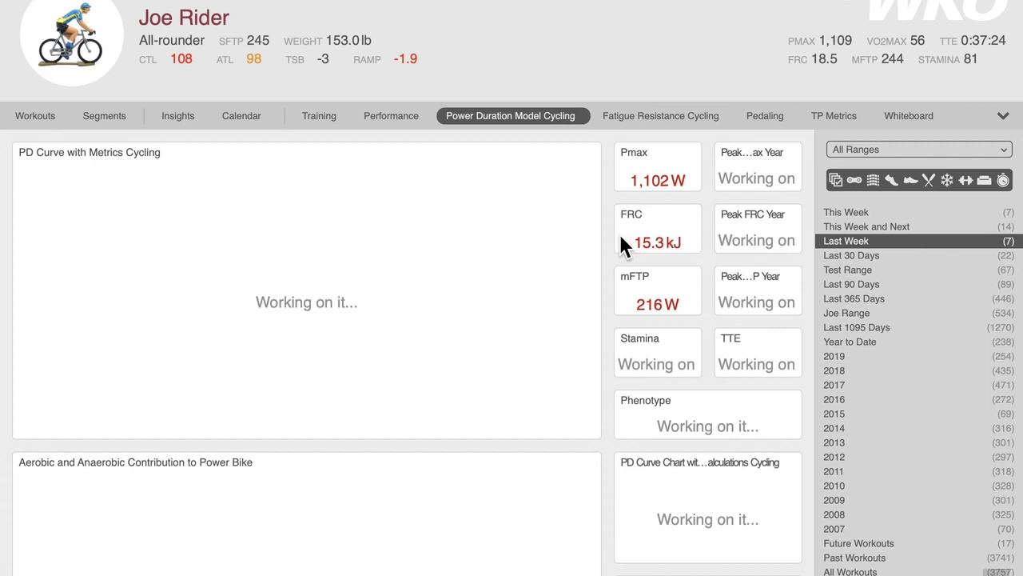
scroll(608, 239, down, 4)
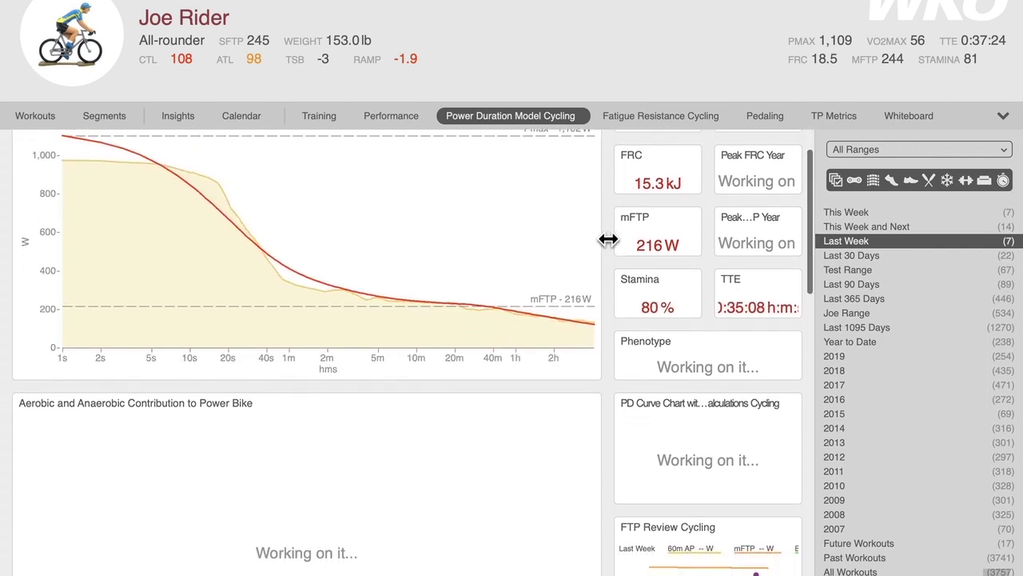
scroll(607, 239, up, 4)
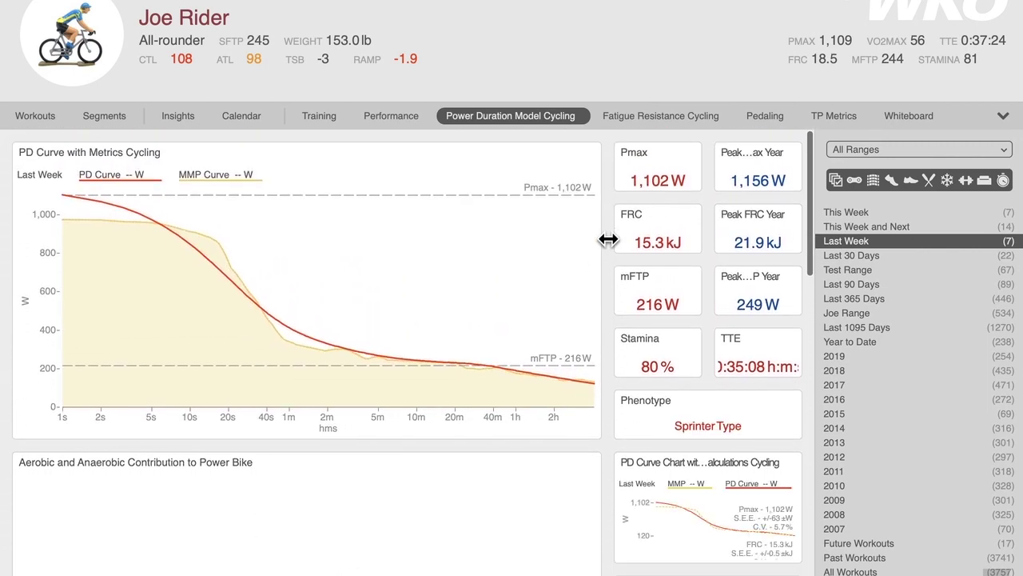
scroll(608, 239, down, 4)
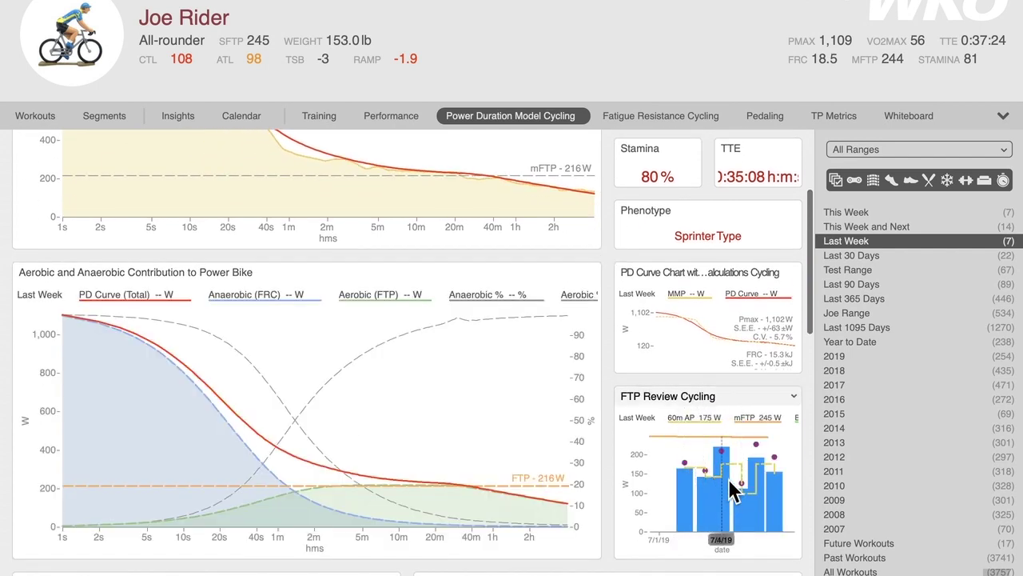
- Open the FTP Review Cycling chart full size, compare it with the Power Duration Model Cycling dashboard, and hide the full-size chart again
double_click(722, 395)
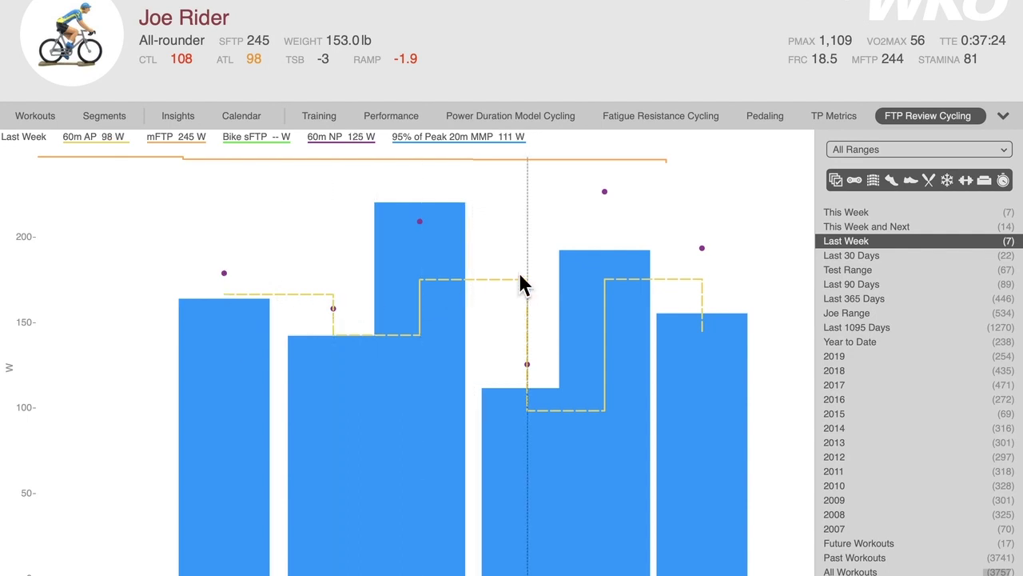
click(502, 117)
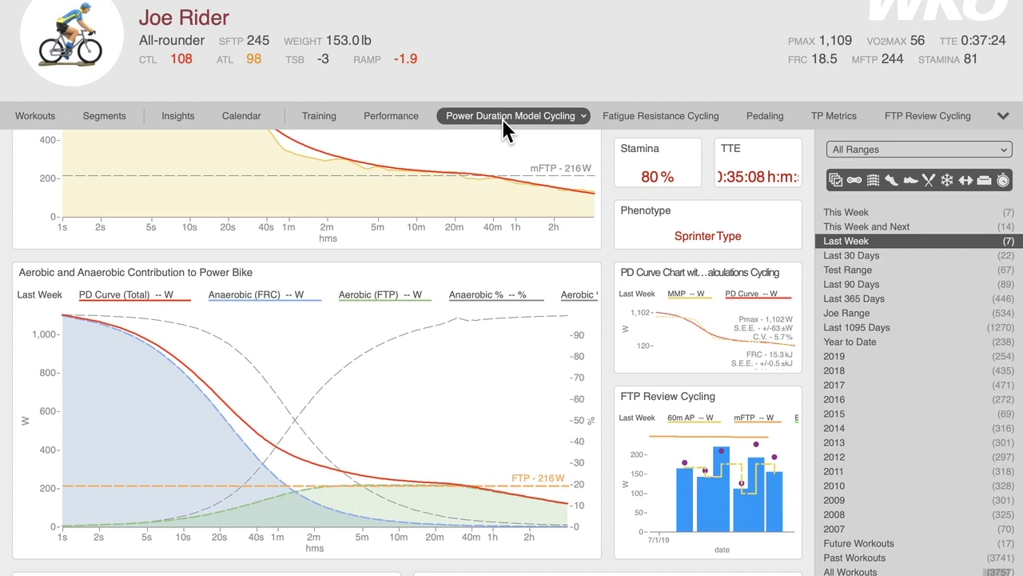
click(911, 118)
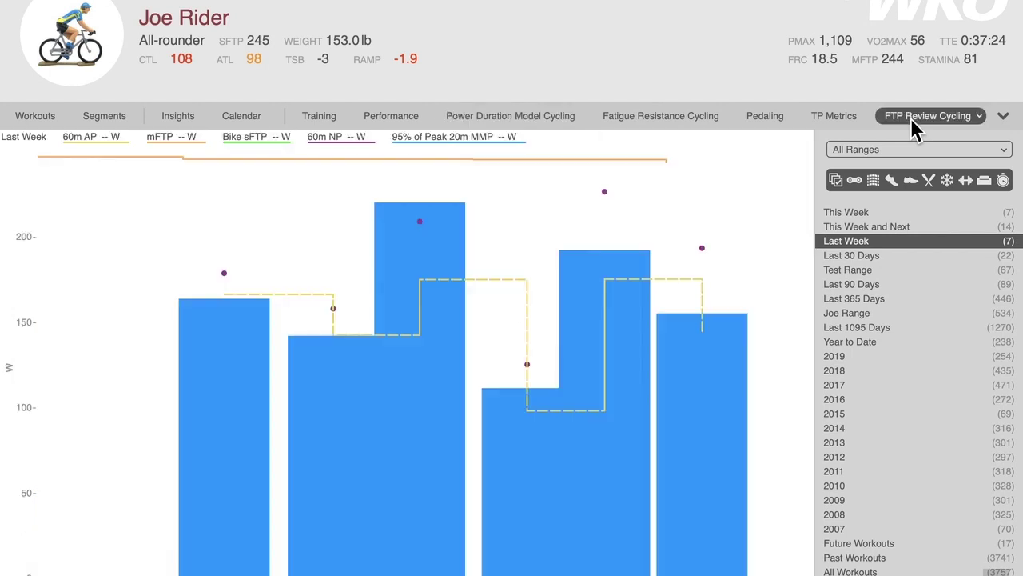
drag(913, 122, 699, 36)
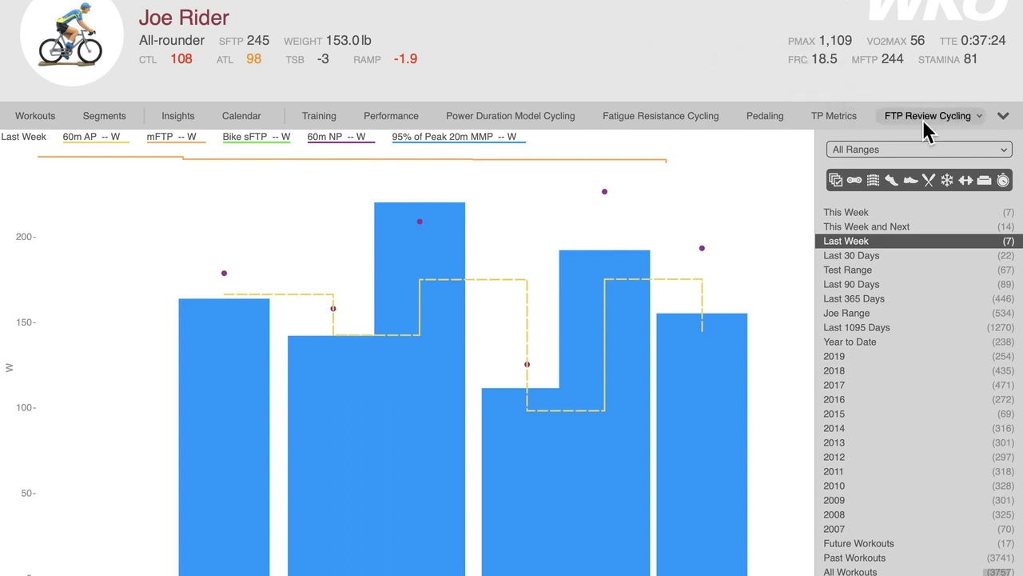
click(980, 119)
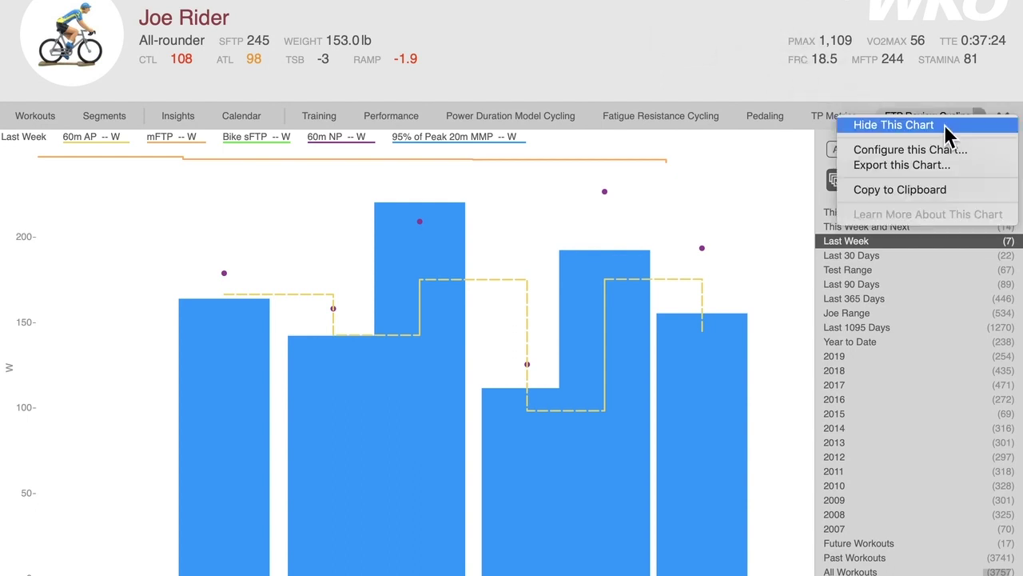
click(919, 125)
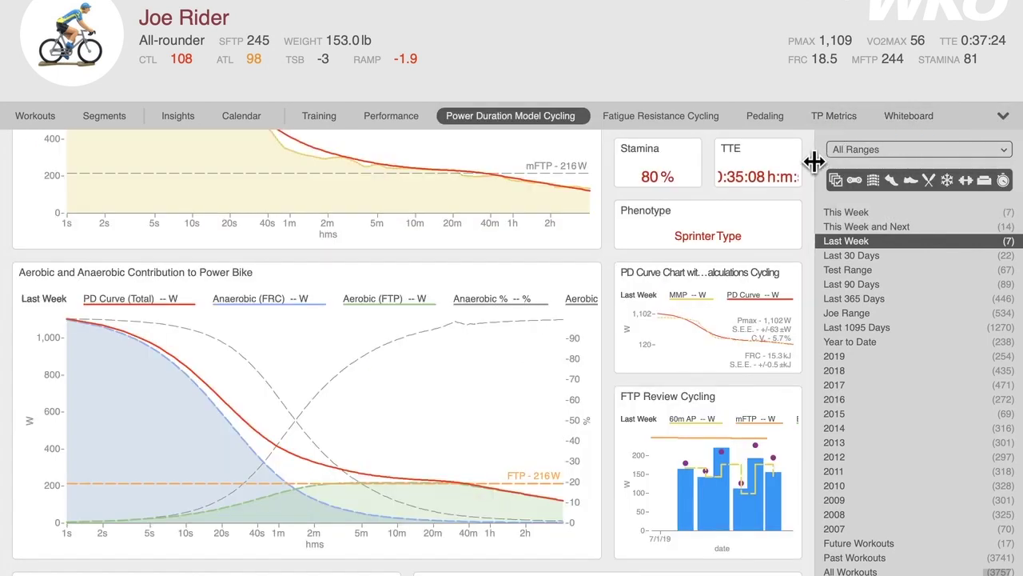
- Set the date range to Last 90 Days and open the FTP Review Cycling chart full size before returning to the Power Duration Model dashboard
scroll(812, 159, up, 3)
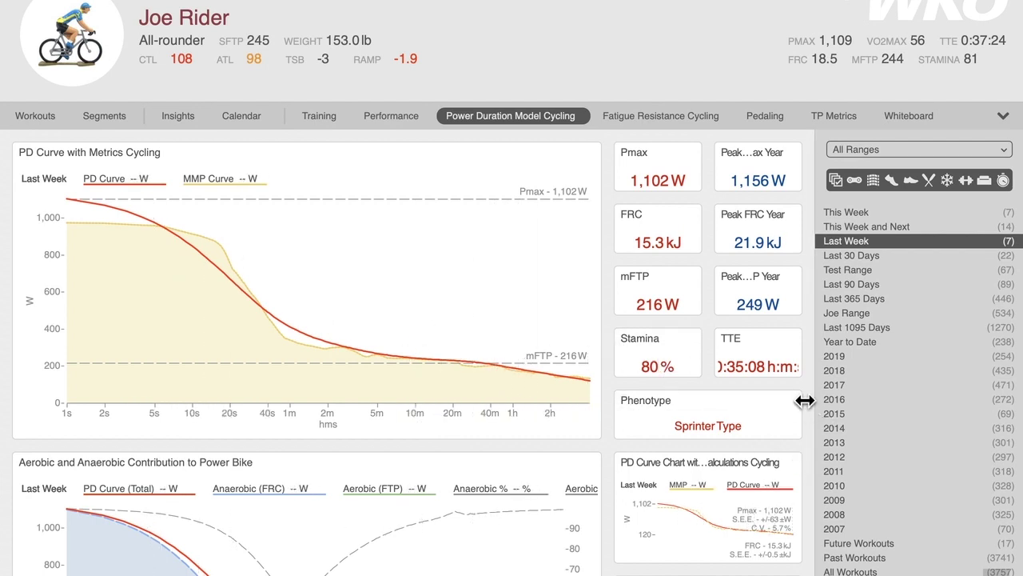
scroll(810, 418, down, 5)
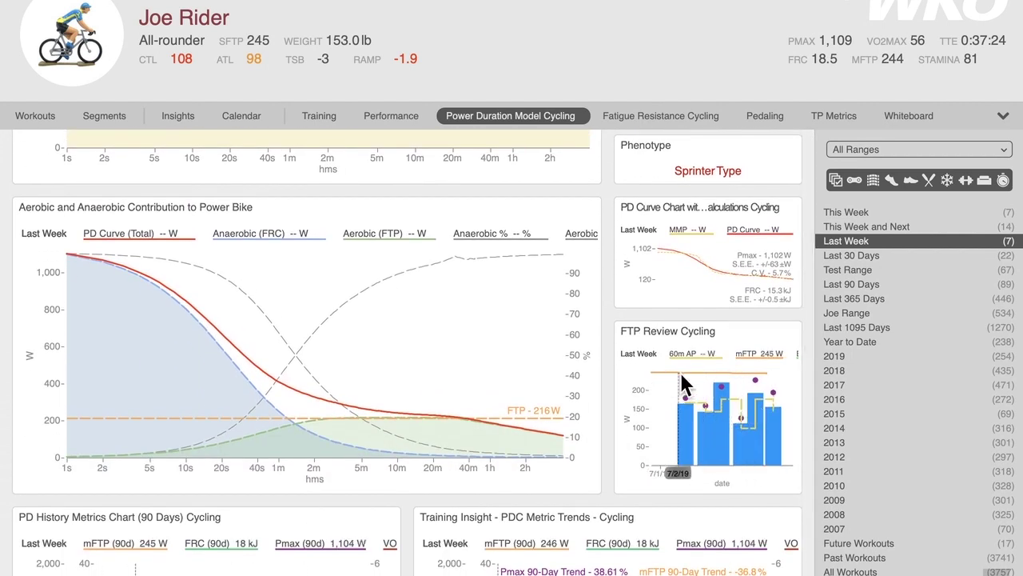
click(838, 282)
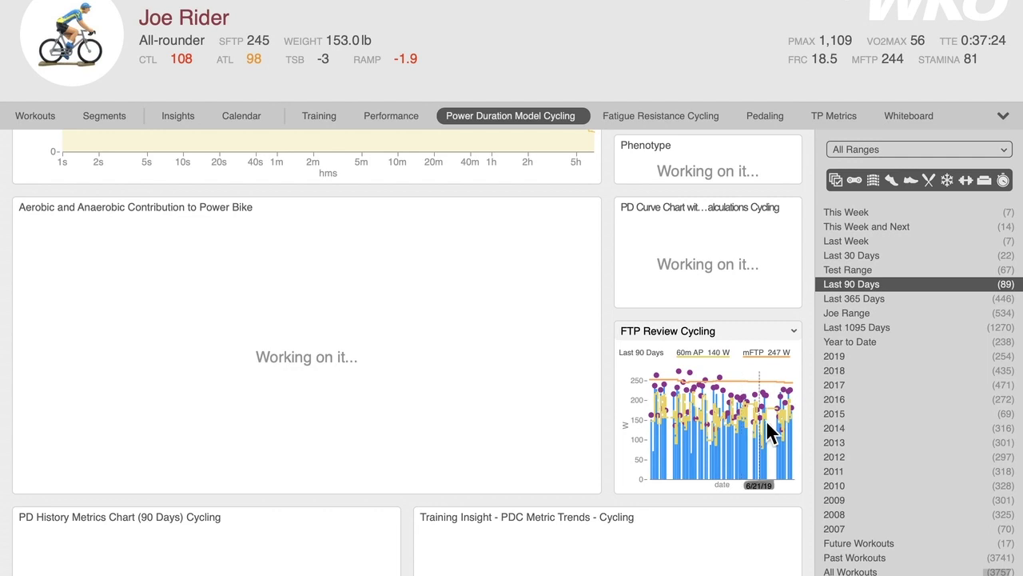
double_click(692, 328)
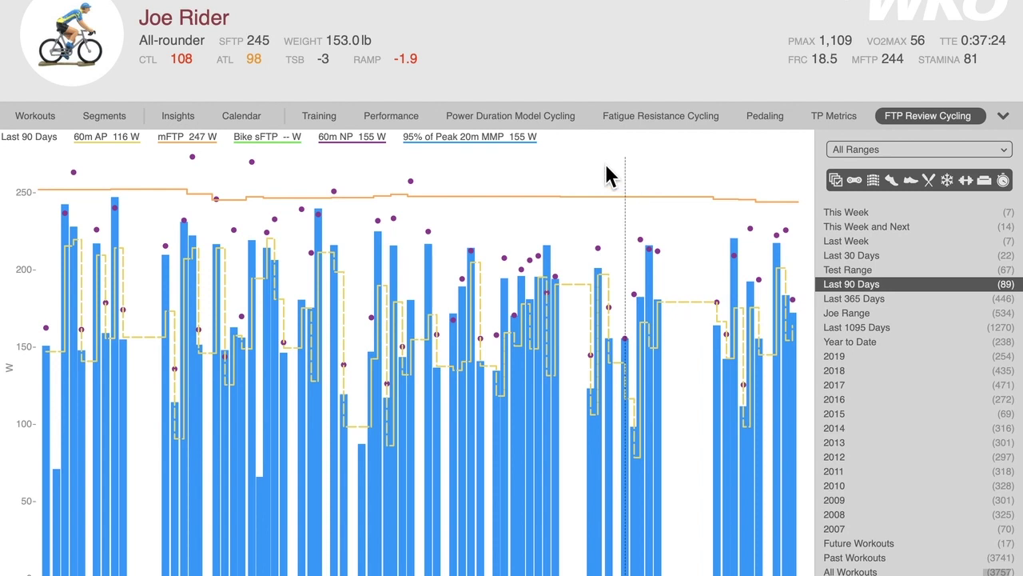
click(504, 115)
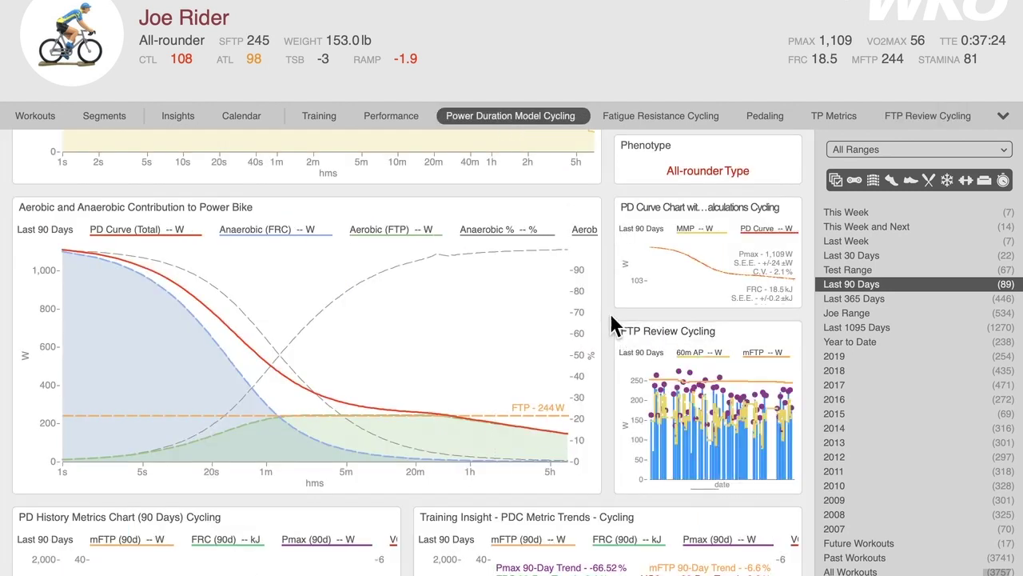
scroll(608, 311, up, 3)
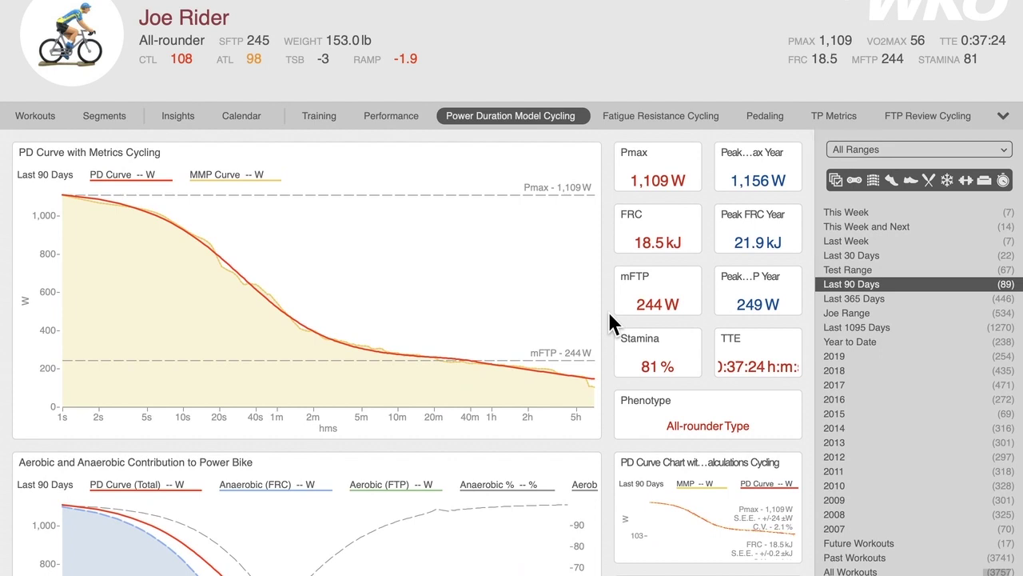